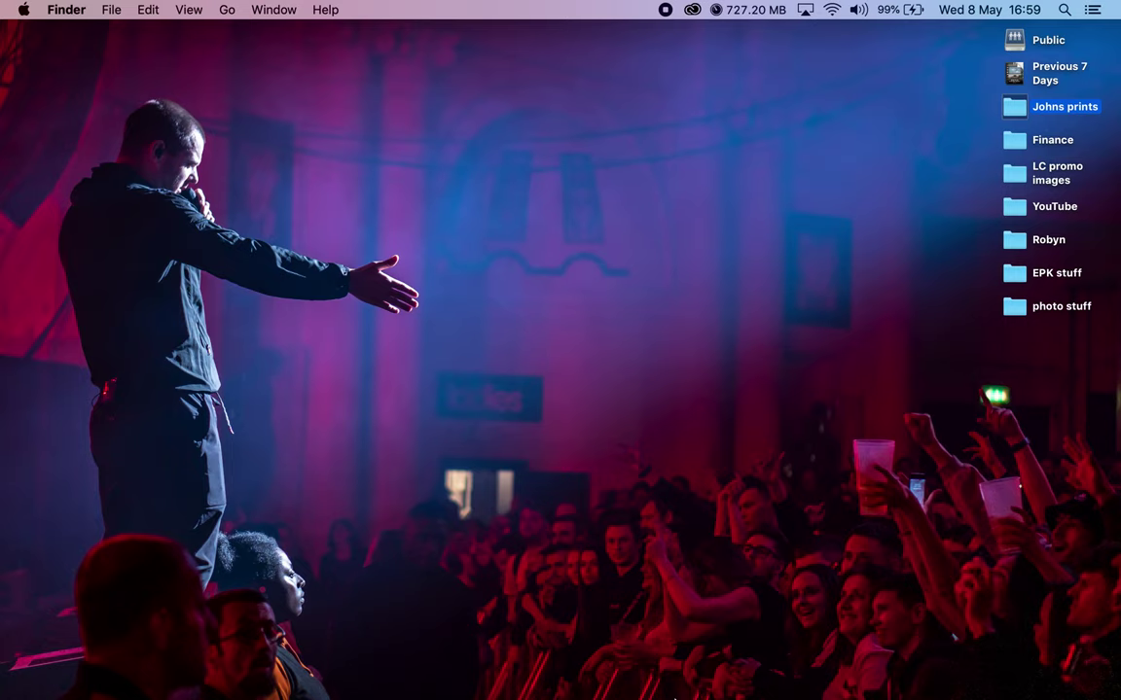
Switch to Photoshop and view the Scratch Disks preferences to examine the drive's free space
{"action": "left_click", "coordinate": [687, 681]}
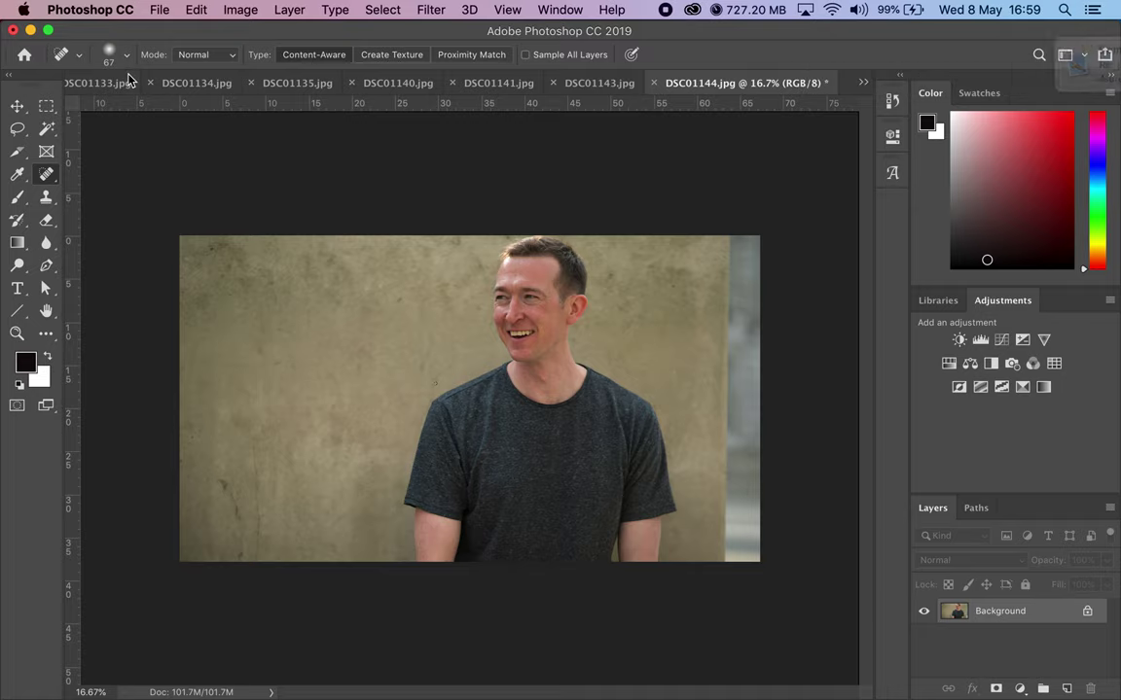
{"action": "left_click", "coordinate": [92, 12]}
{"action": "mouse_move", "coordinate": [118, 63]}
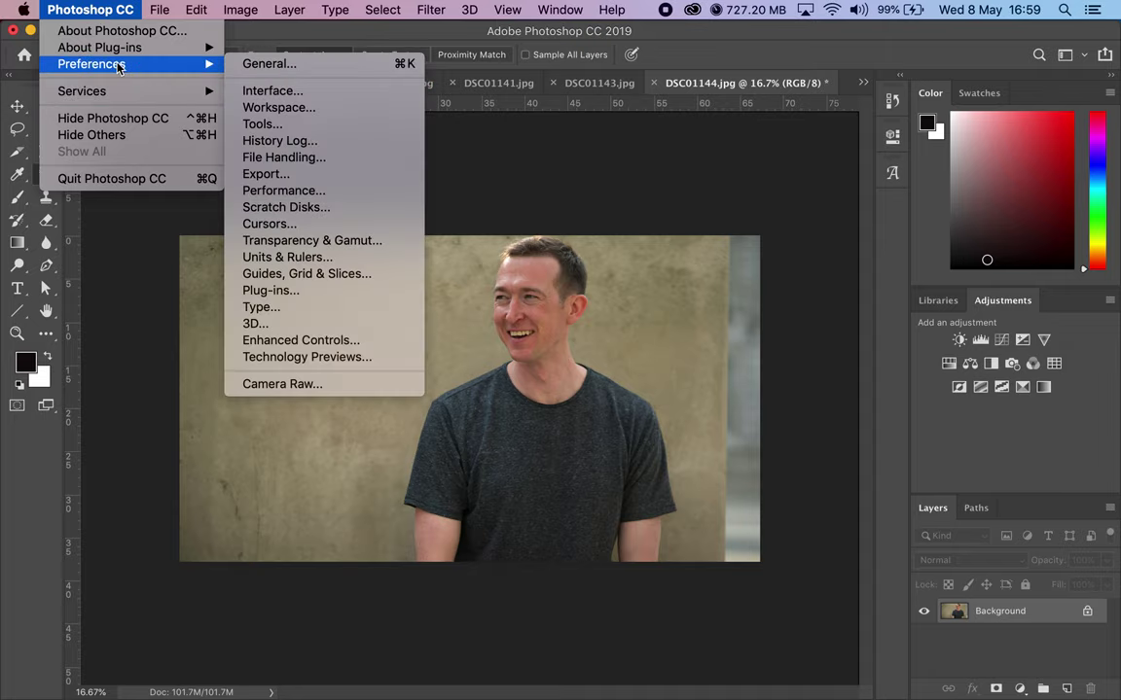
{"action": "left_click", "coordinate": [285, 208]}
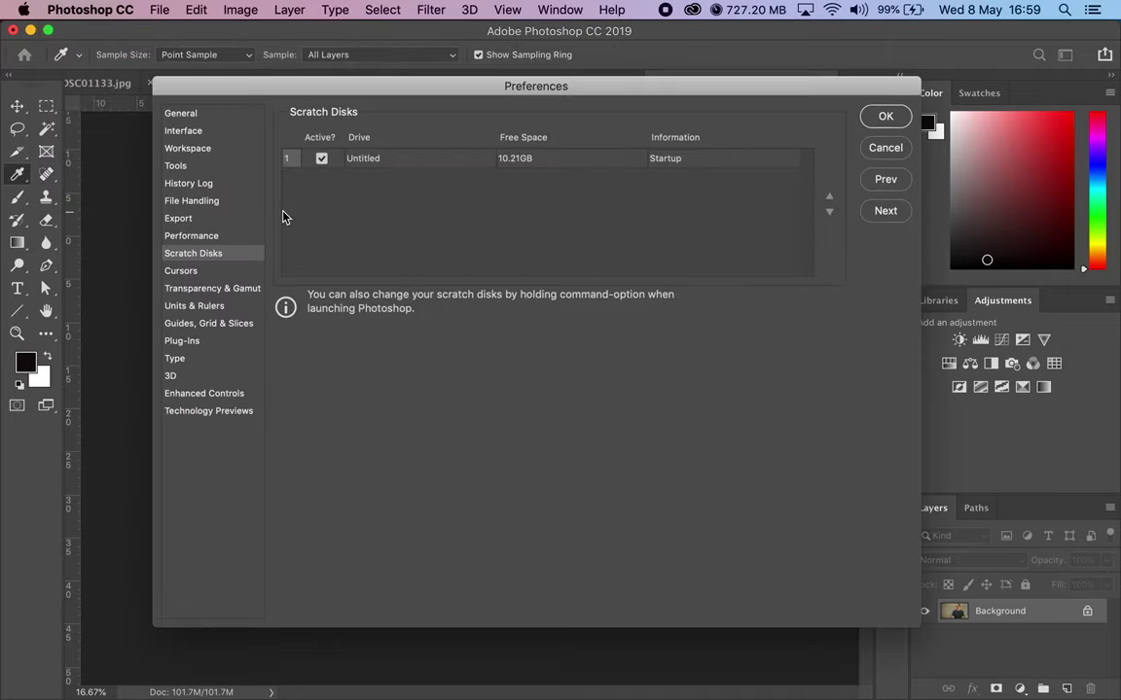
Raise the memory Photoshop may use to 5677 MB (93%) in the Performance preferences and apply the change
{"action": "left_click", "coordinate": [188, 234]}
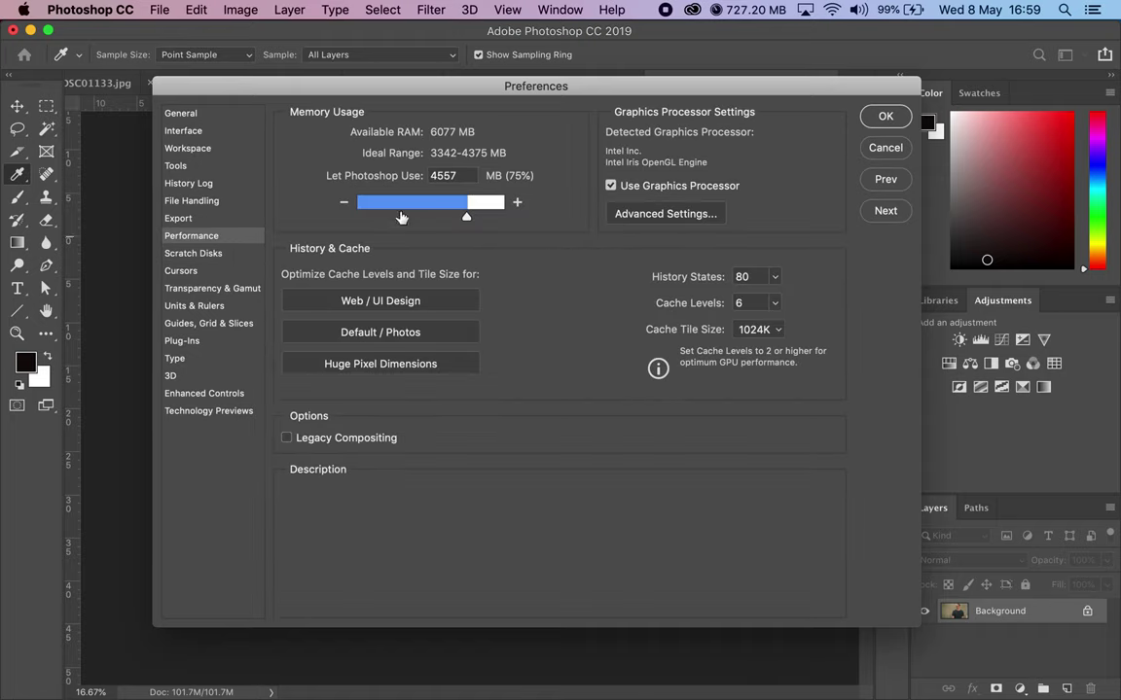
{"action": "left_click_drag", "start_coordinate": [468, 224], "coordinate": [493, 222]}
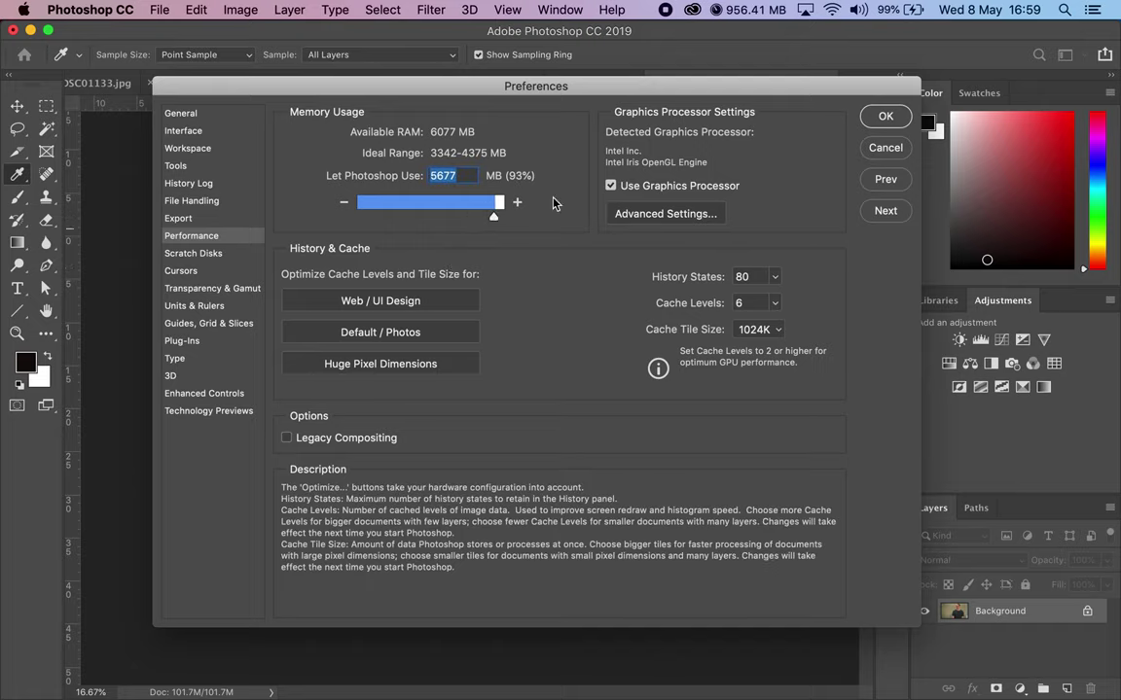
{"action": "left_click", "coordinate": [884, 117]}
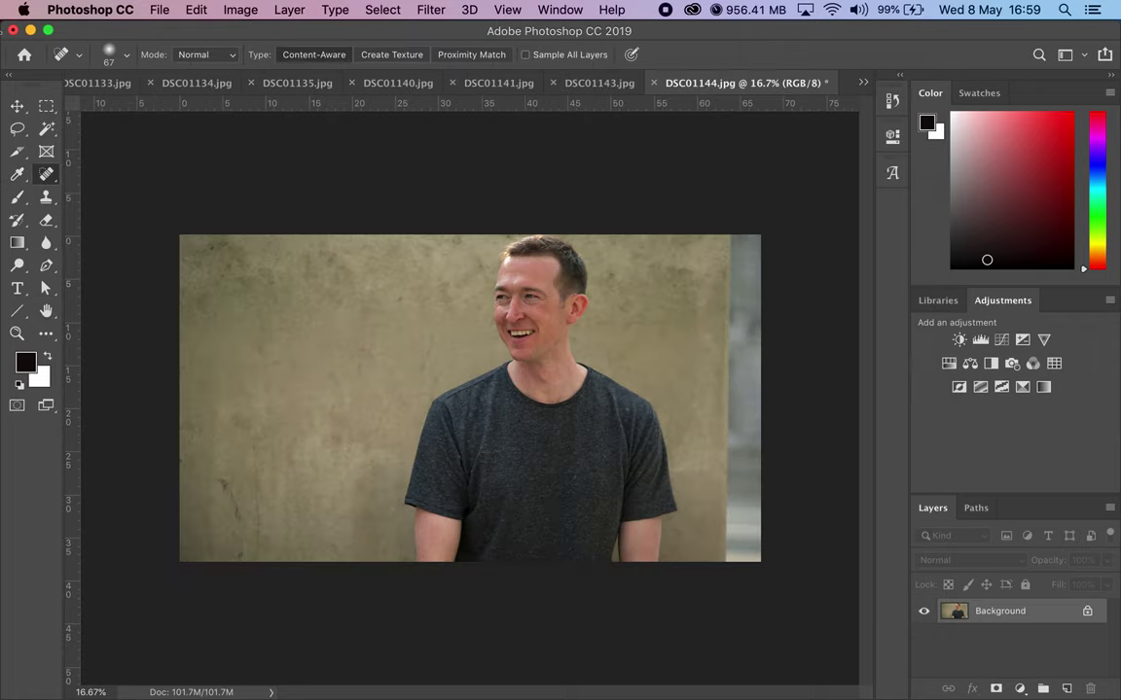
Close the Photoshop window without saving the changes to DSC01144.jpg and quit the program
{"action": "left_click", "coordinate": [13, 30]}
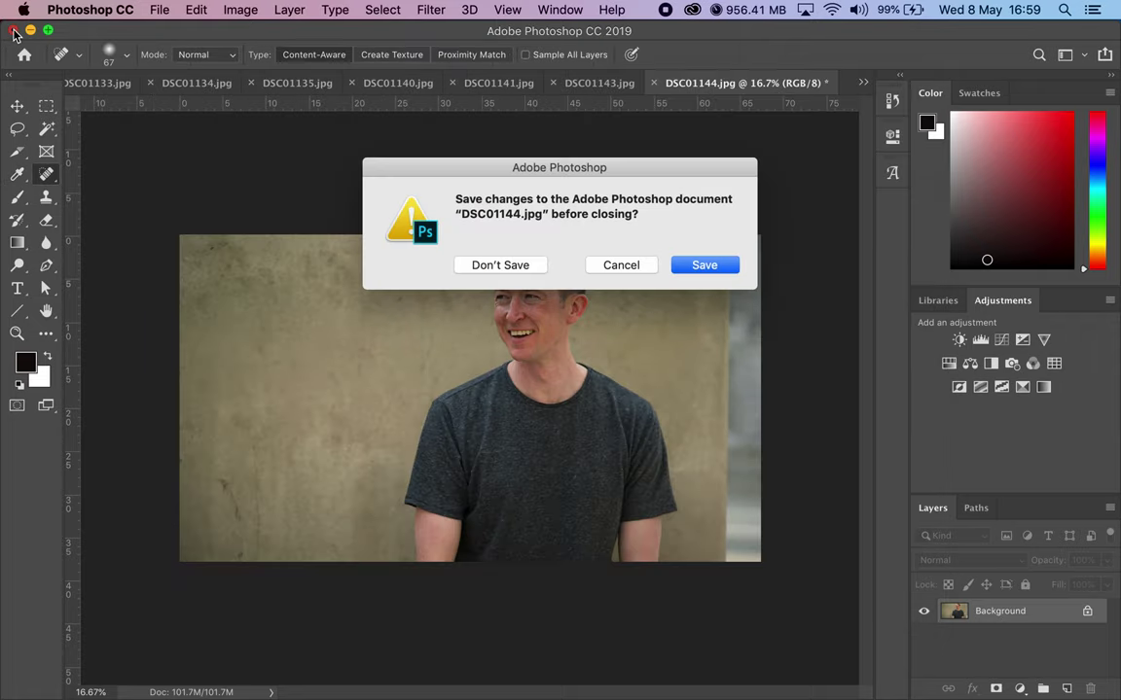
{"action": "left_click", "coordinate": [501, 266]}
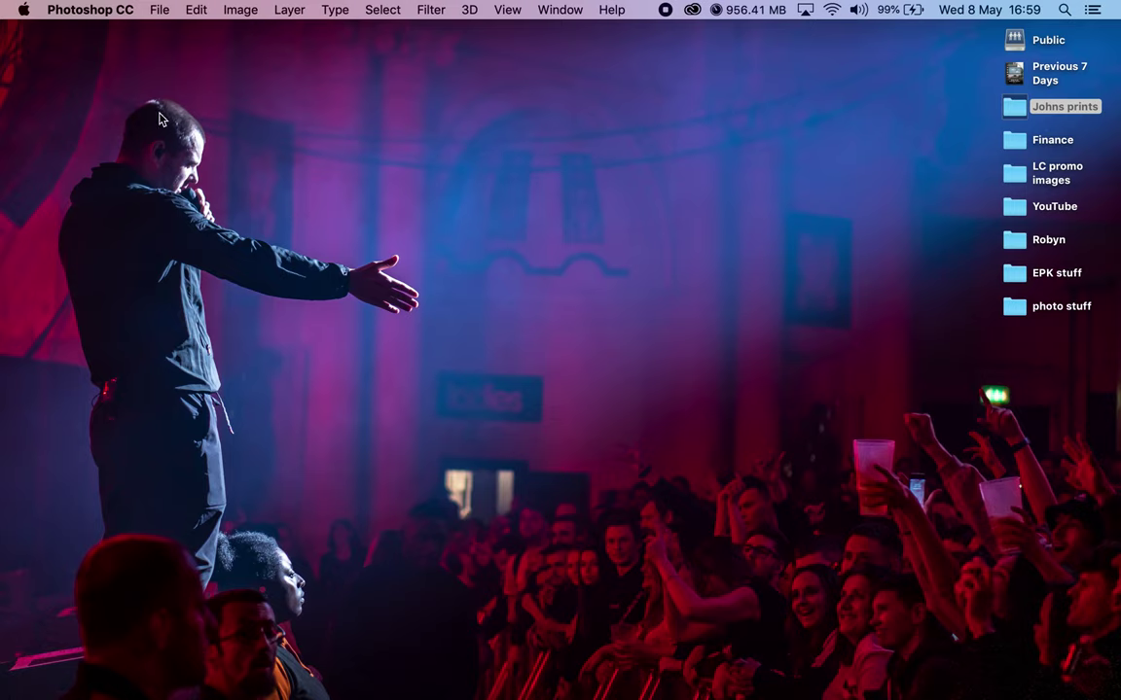
{"action": "key", "text": "super+q"}
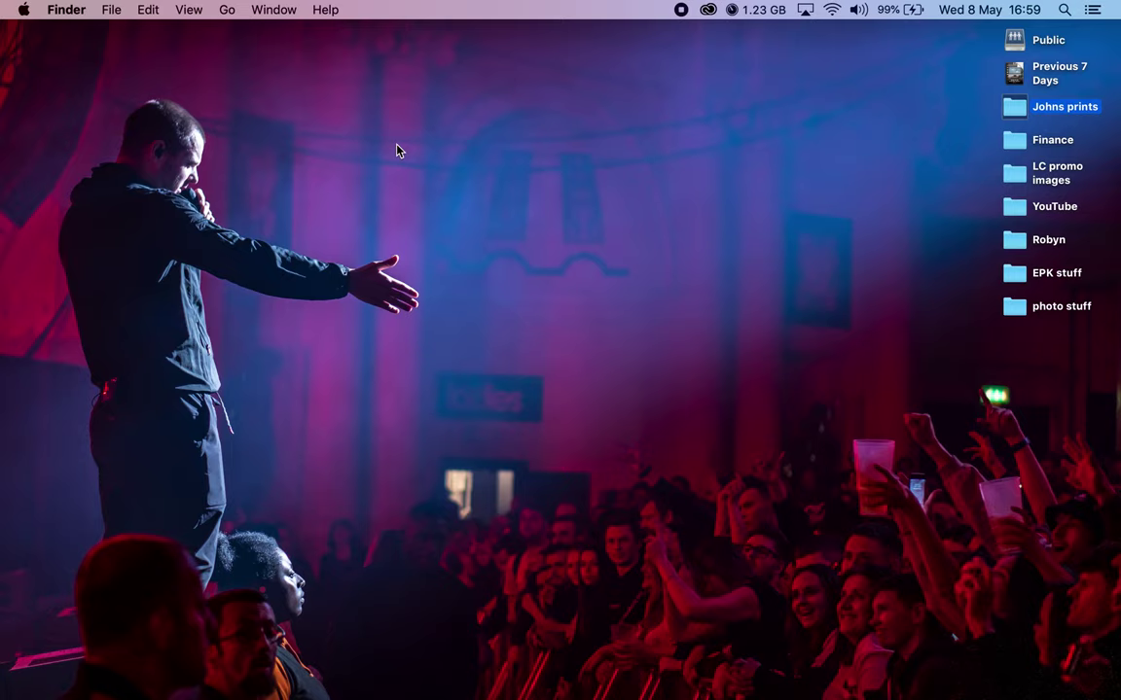
Open the hidden user Library folder in Finder
{"action": "left_click", "coordinate": [227, 10]}
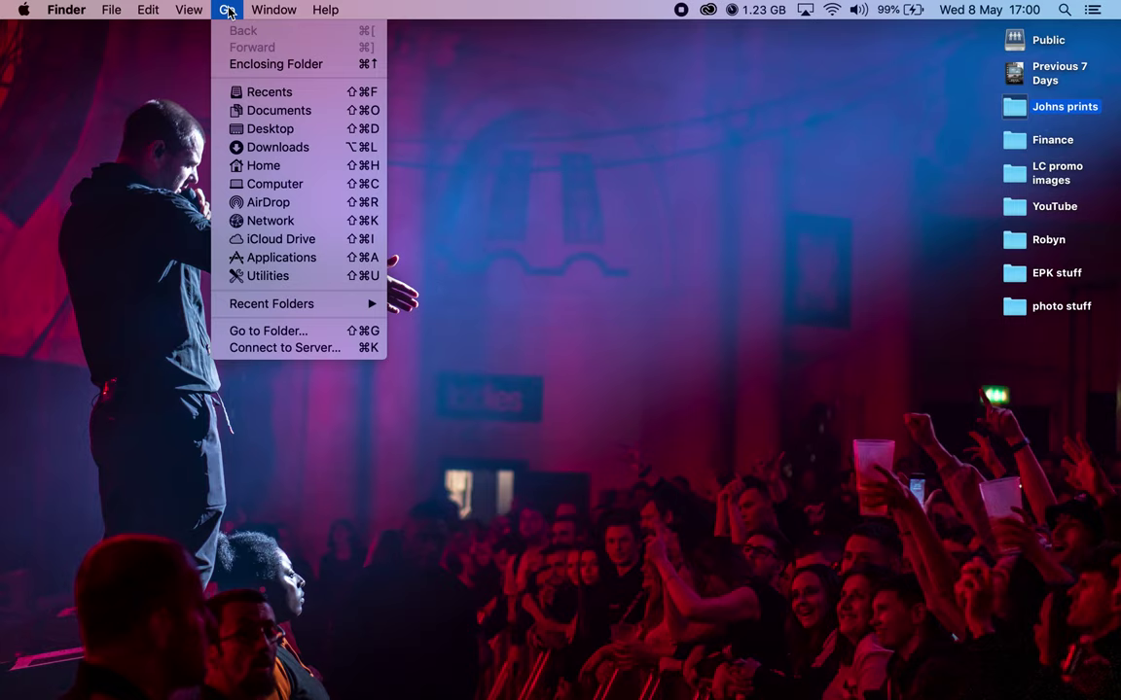
{"action": "key", "text": "alt"}
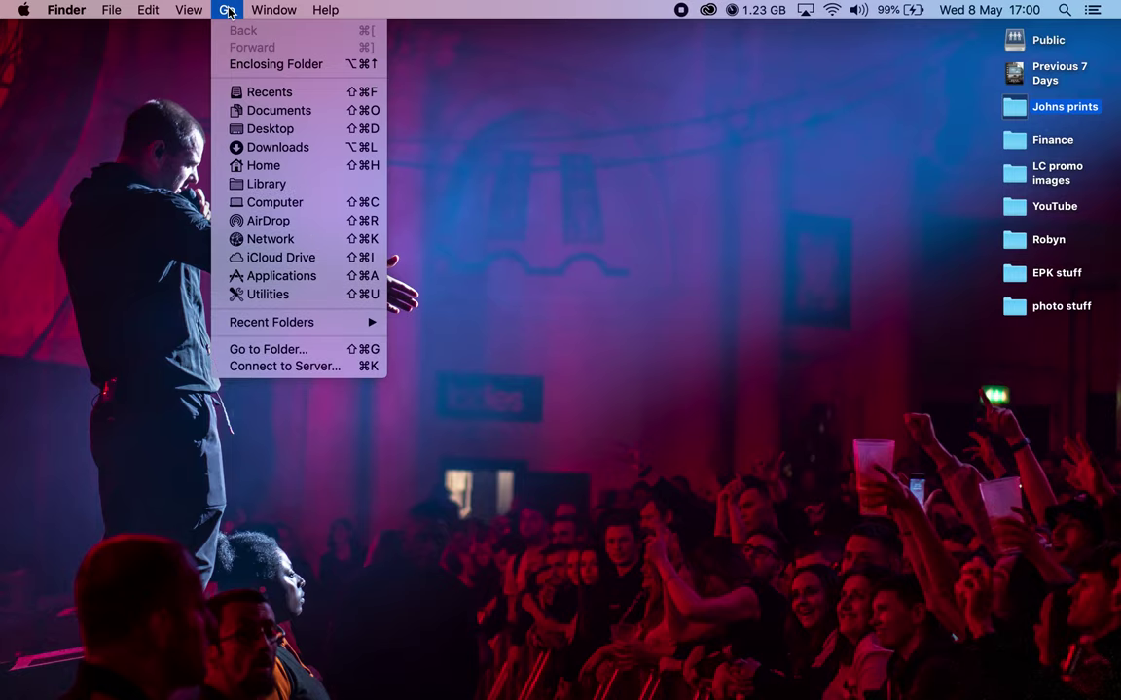
{"action": "left_click", "coordinate": [277, 186]}
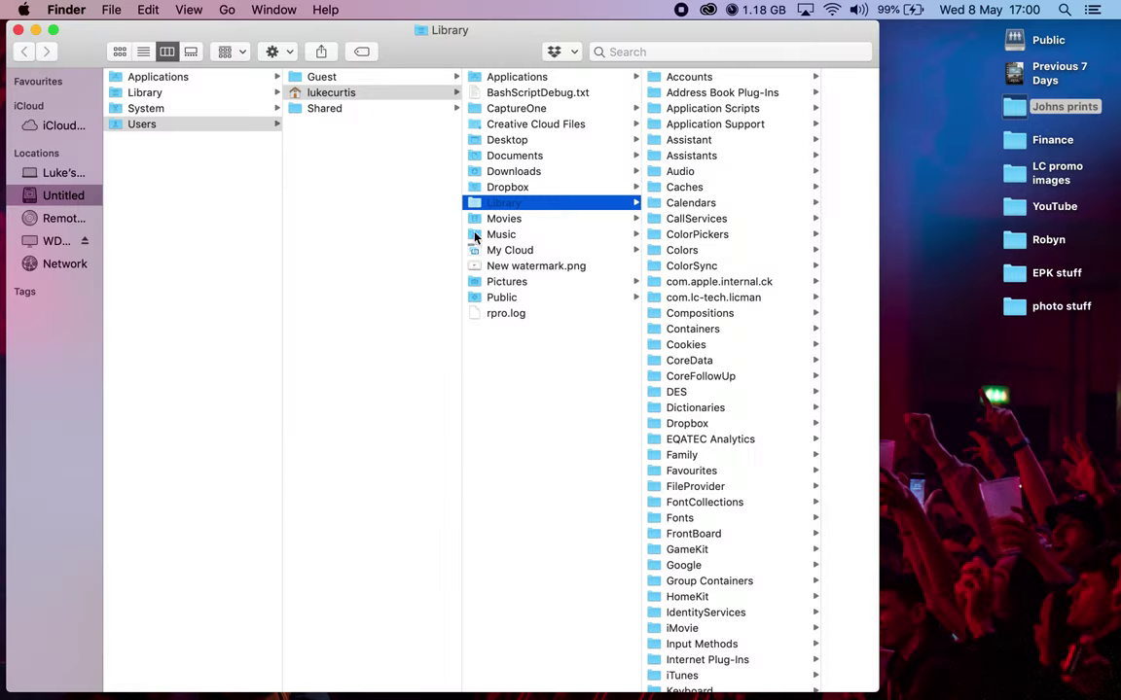
Navigate from the Library through Application Support and Adobe to the Common folder
{"action": "left_click", "coordinate": [722, 130]}
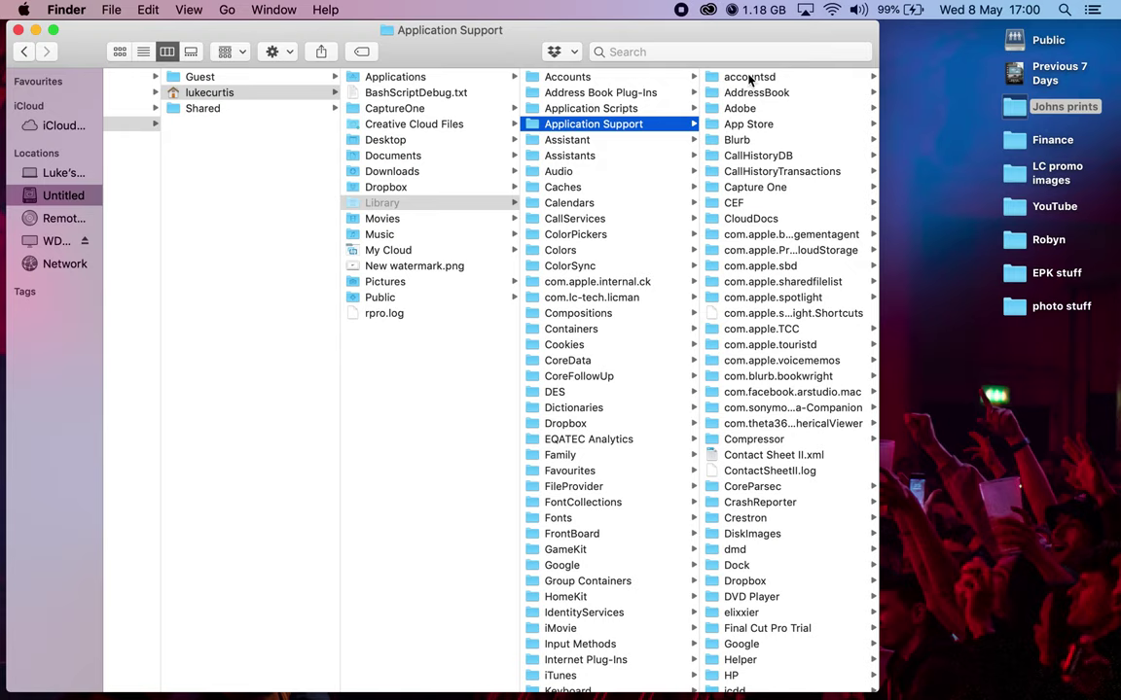
{"action": "scroll", "coordinate": [775, 289], "scroll_direction": "down", "scroll_amount": 1}
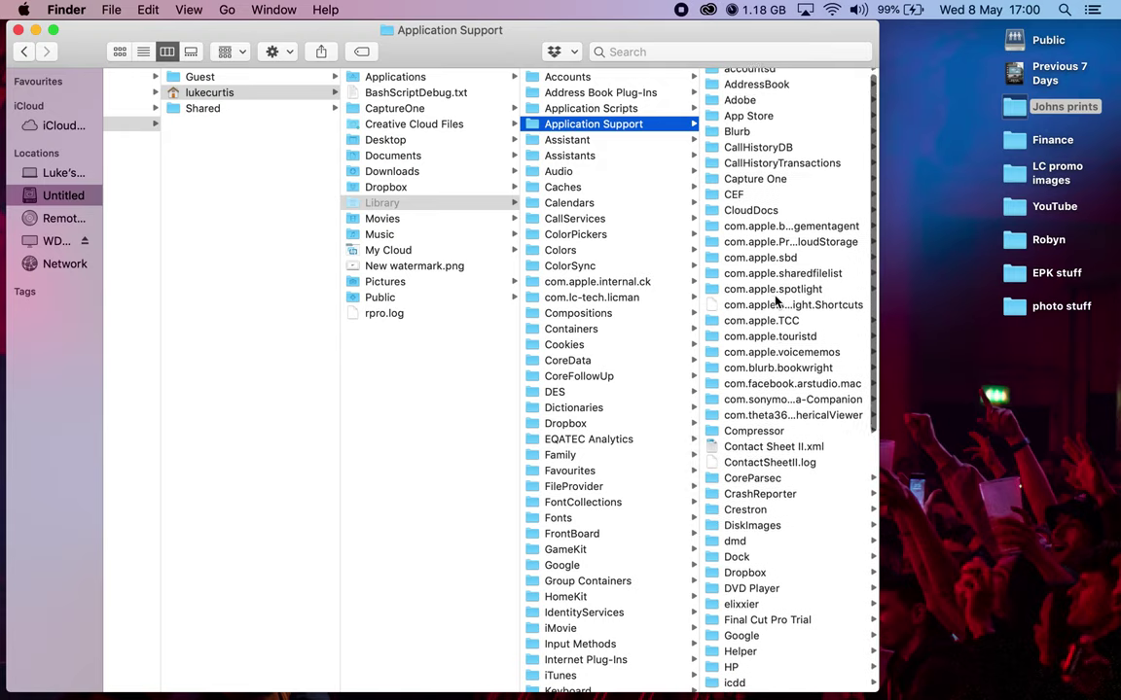
{"action": "scroll", "coordinate": [768, 214], "scroll_direction": "up", "scroll_amount": 1}
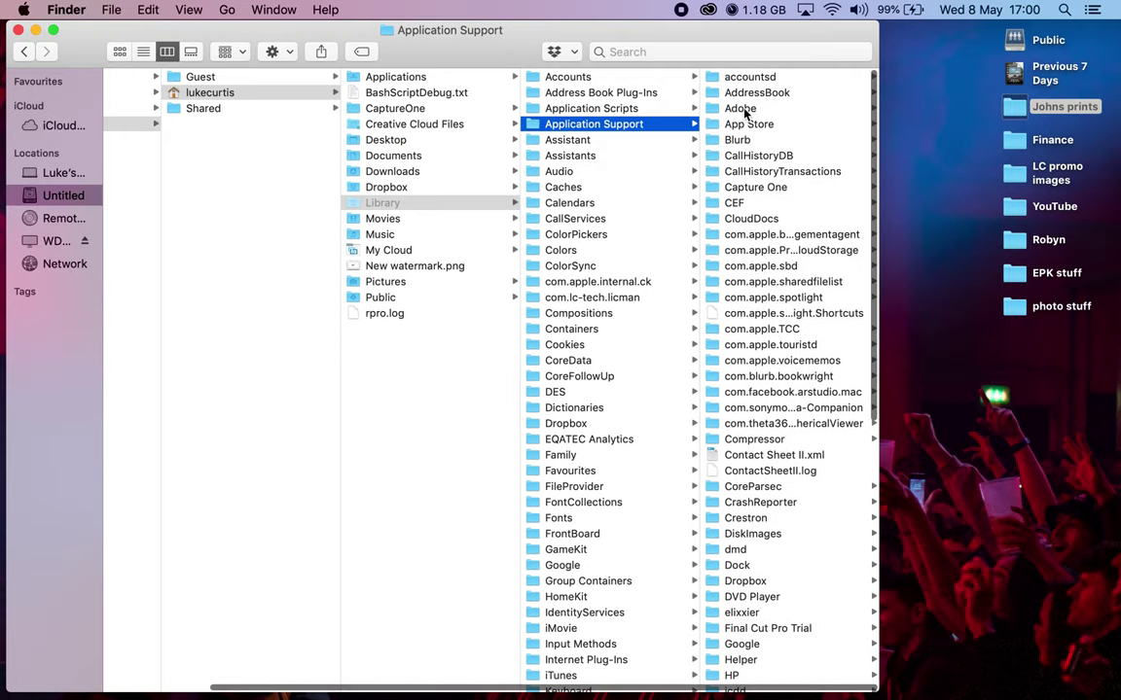
{"action": "left_click", "coordinate": [742, 109]}
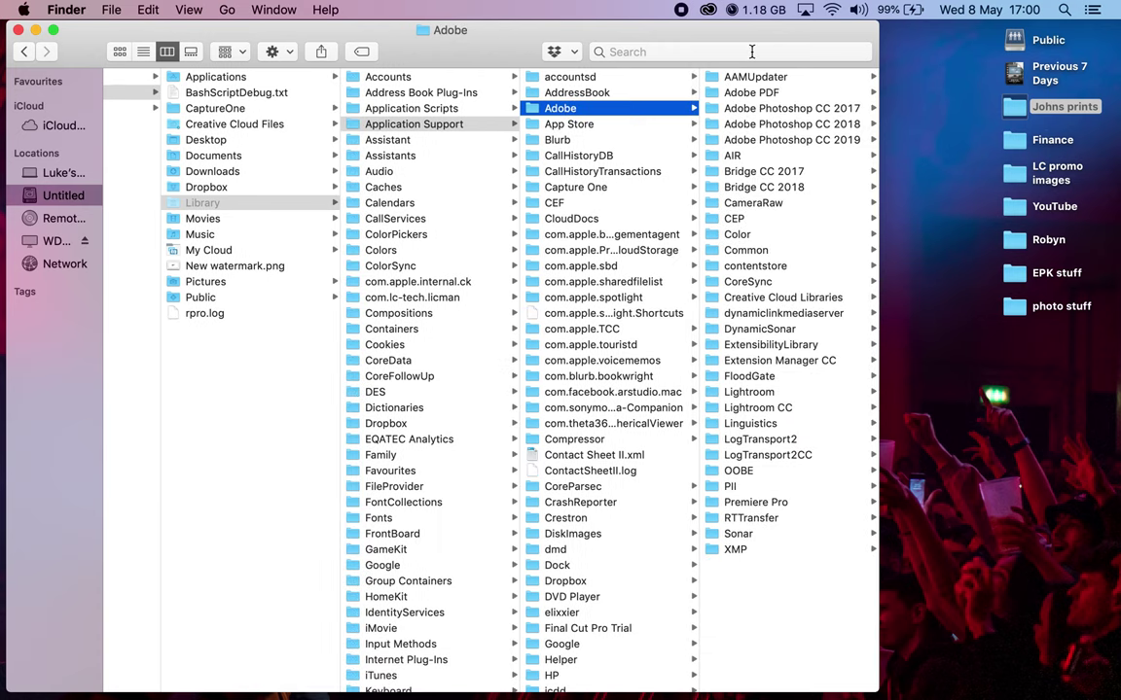
{"action": "left_click", "coordinate": [757, 253]}
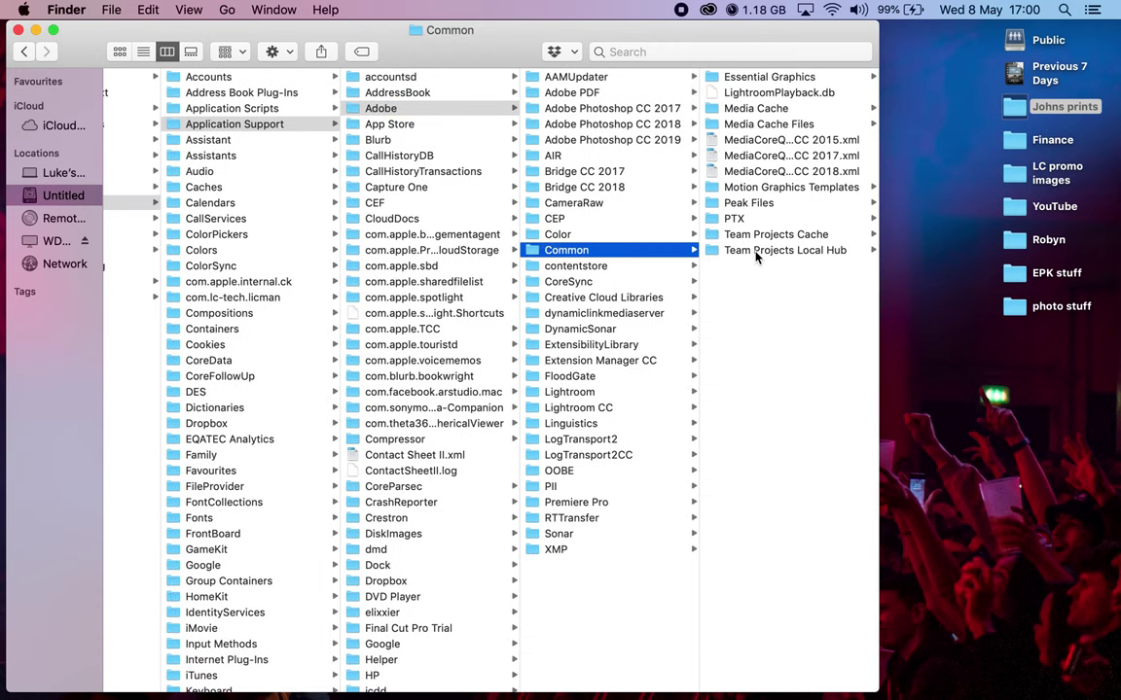
Move all files in the Media Cache Files folder to the Trash
{"action": "left_click", "coordinate": [776, 126]}
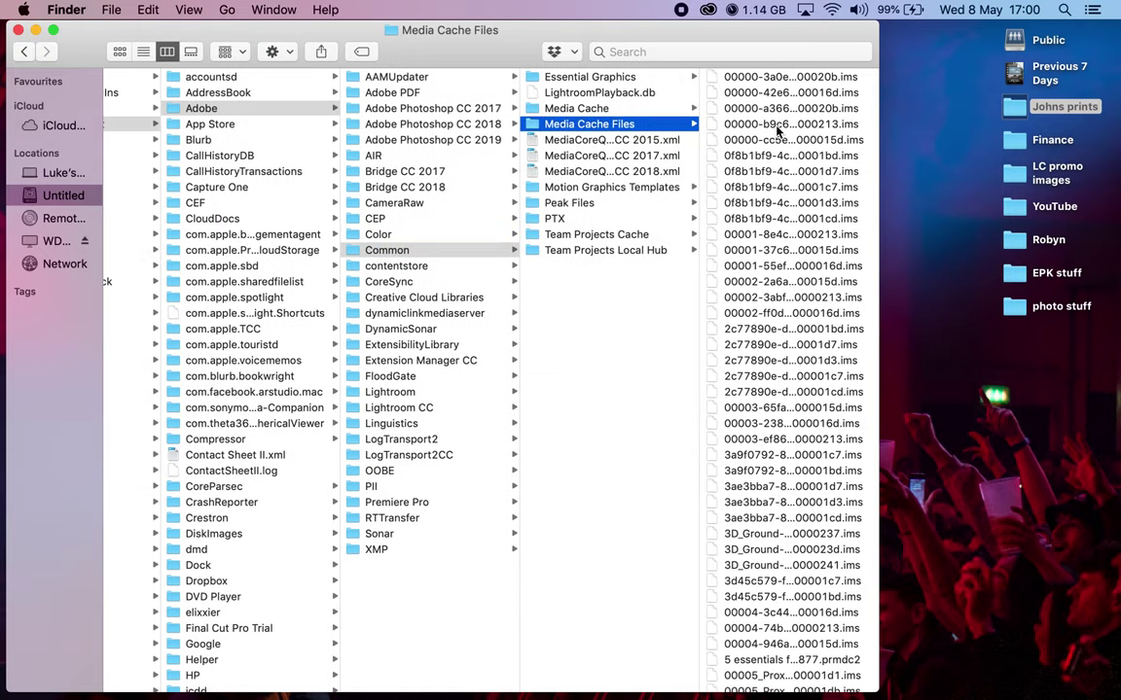
{"action": "scroll", "coordinate": [775, 190], "scroll_direction": "down", "scroll_amount": 20}
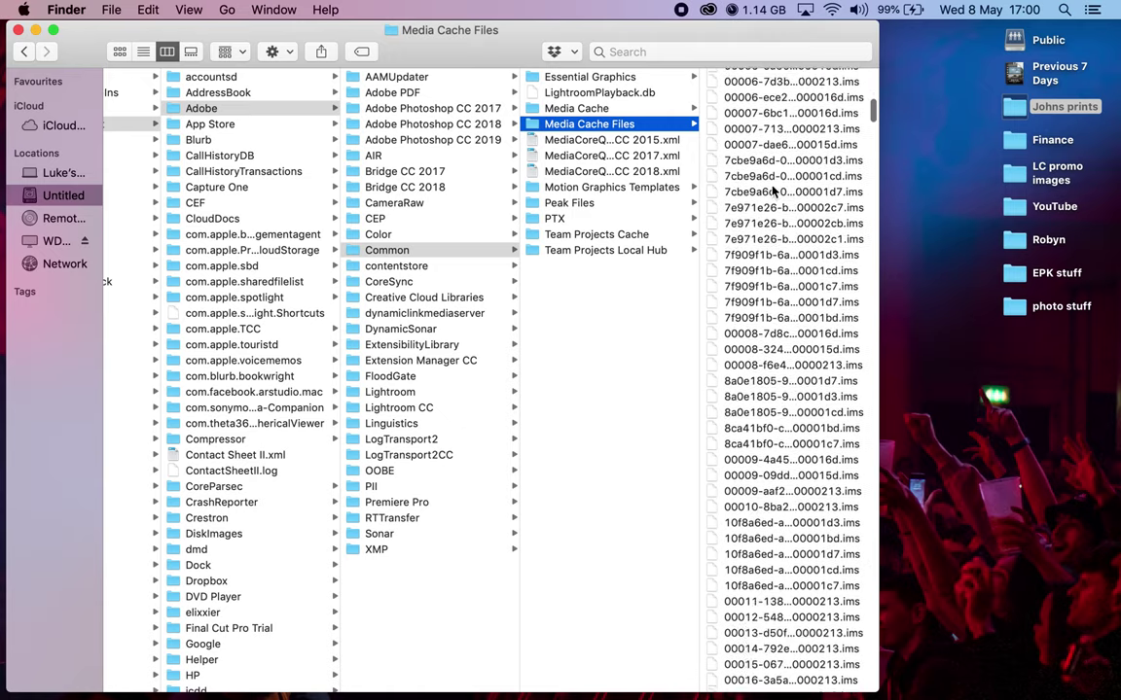
{"action": "scroll", "coordinate": [775, 190], "scroll_direction": "down", "scroll_amount": 20}
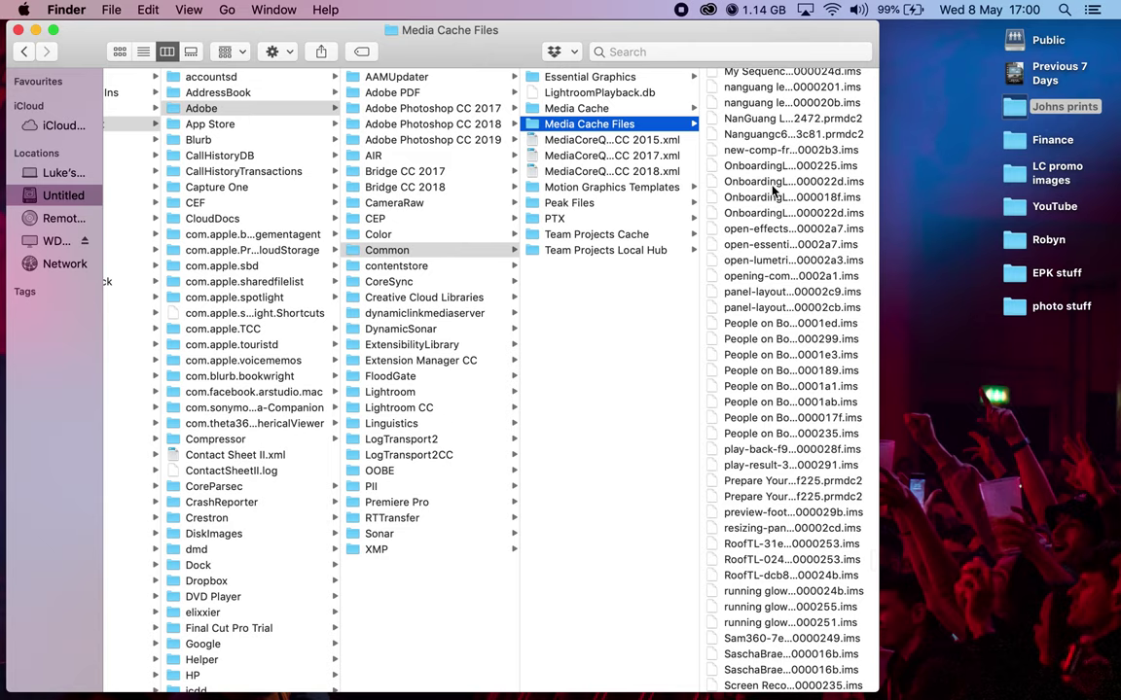
{"action": "scroll", "coordinate": [776, 191], "scroll_direction": "up", "scroll_amount": 1}
{"action": "left_click", "coordinate": [779, 184]}
{"action": "key", "text": "super+a"}
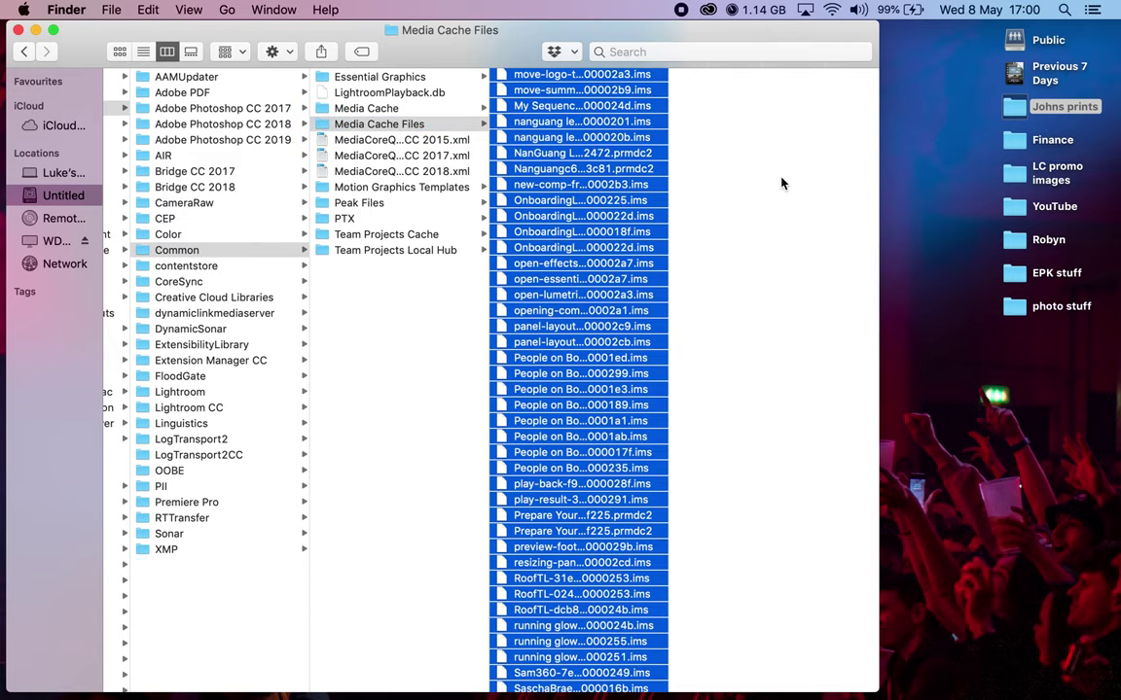
{"action": "right_click", "coordinate": [513, 233]}
{"action": "left_click", "coordinate": [615, 307]}
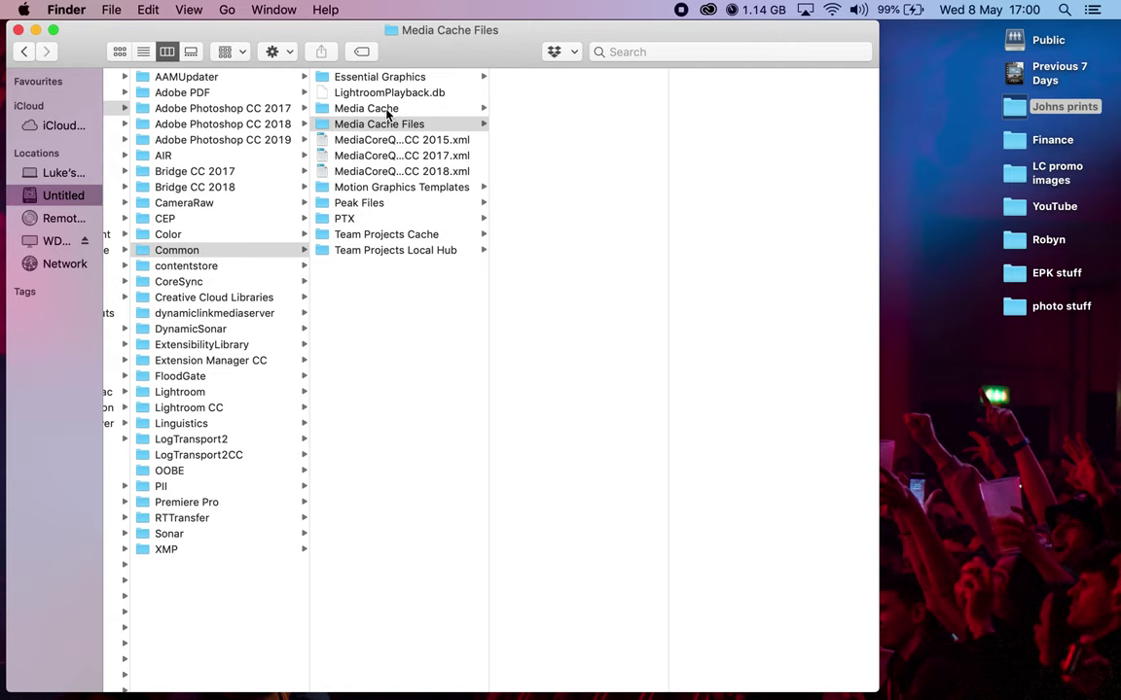
Move all .mcdb files in the neighbouring Media Cache folder to the Trash
{"action": "left_click", "coordinate": [386, 110]}
{"action": "left_click", "coordinate": [612, 203]}
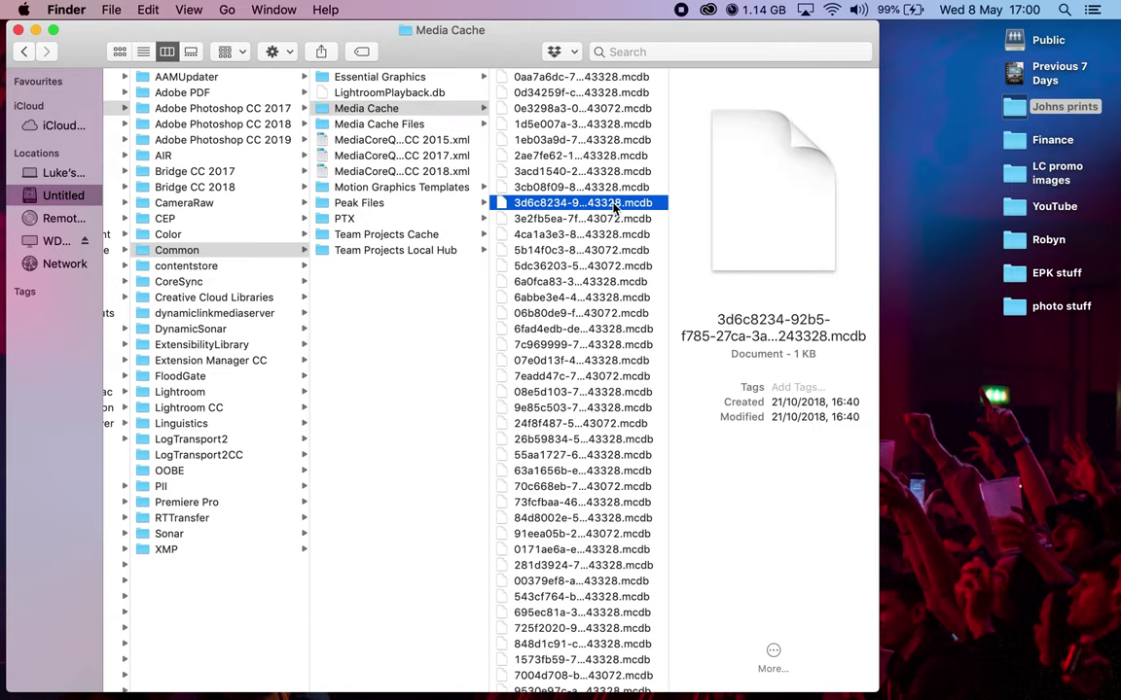
{"action": "key", "text": "super+a"}
{"action": "right_click", "coordinate": [628, 171]}
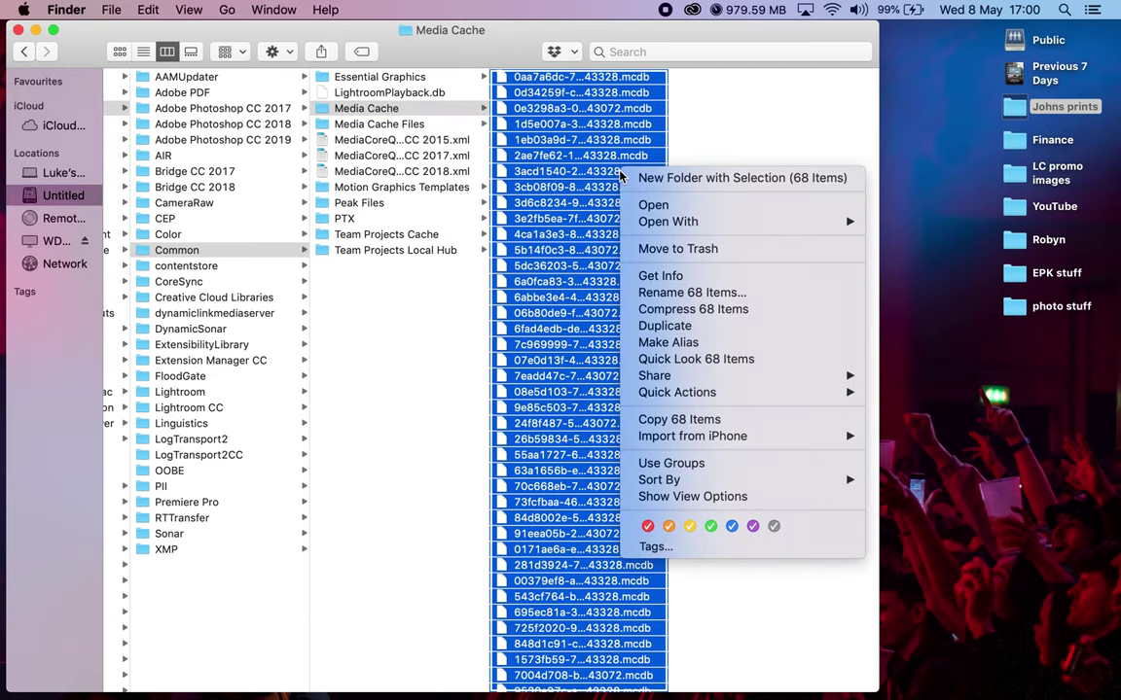
{"action": "left_click", "coordinate": [678, 250]}
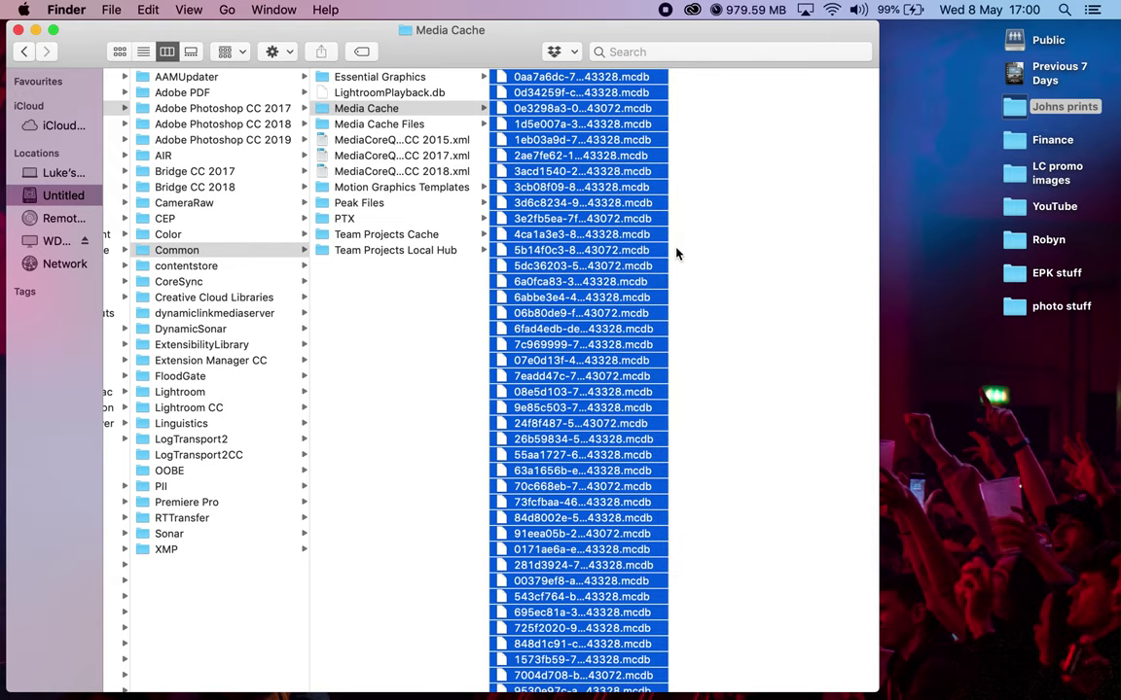
Return to the user Library, open the Adobe folder inside Caches and look through the other application cache folders
{"action": "scroll", "coordinate": [448, 221], "scroll_direction": "left", "scroll_amount": 10}
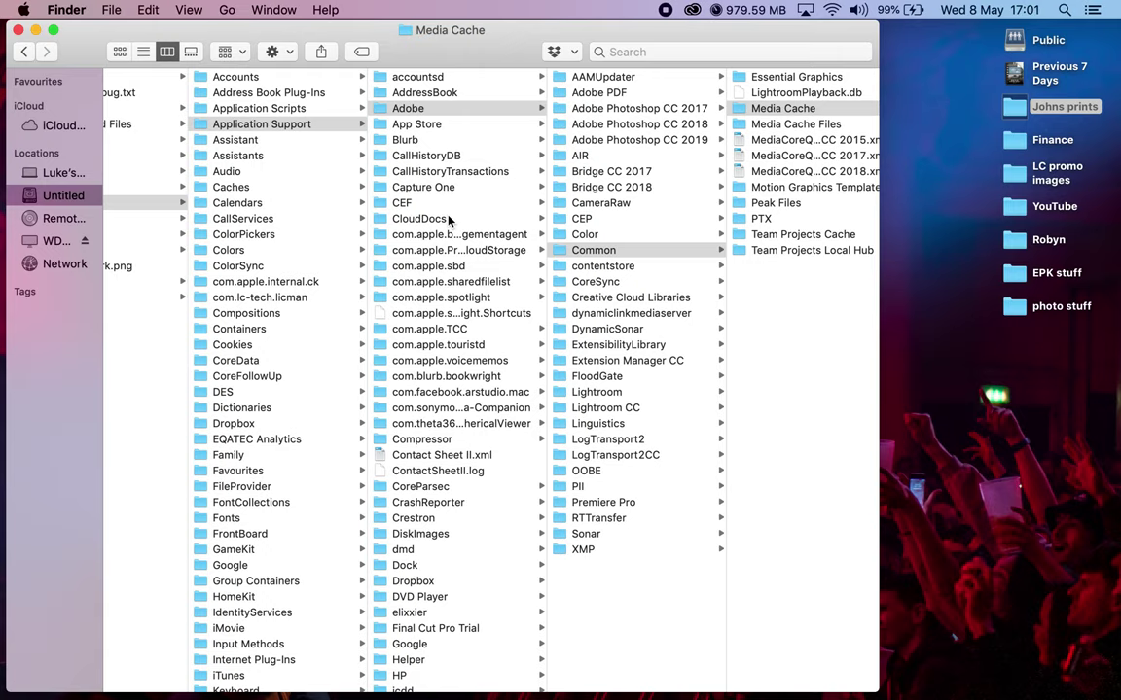
{"action": "scroll", "coordinate": [449, 220], "scroll_direction": "left", "scroll_amount": 3}
{"action": "scroll", "coordinate": [391, 172], "scroll_direction": "left", "scroll_amount": 2}
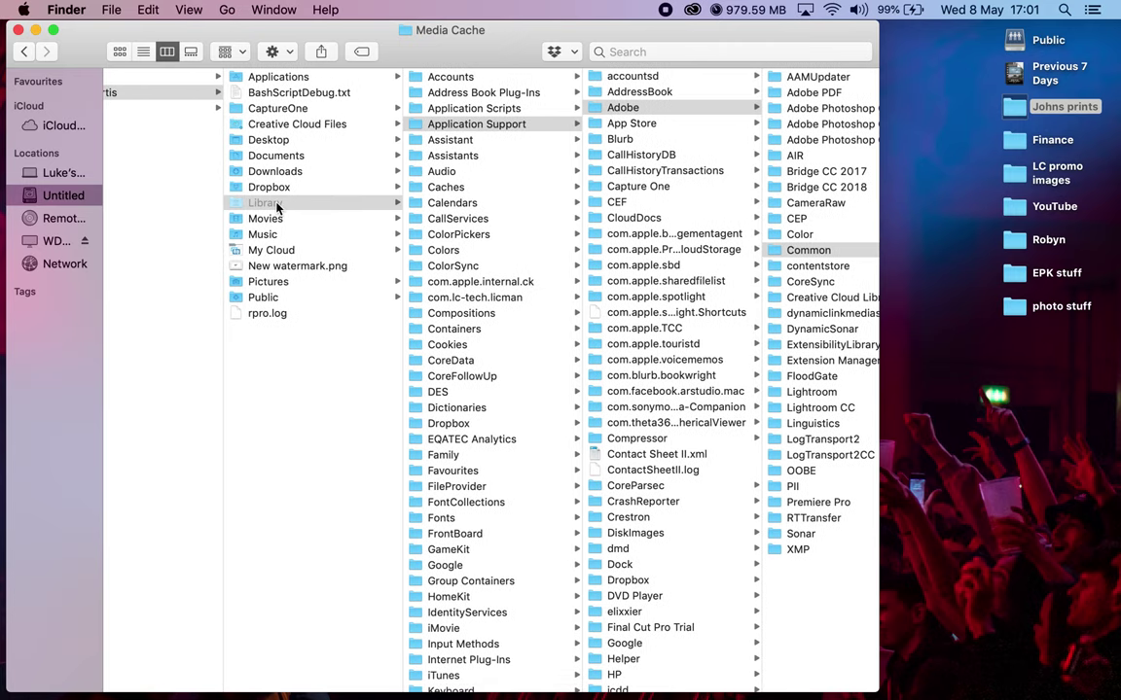
{"action": "left_click", "coordinate": [452, 187]}
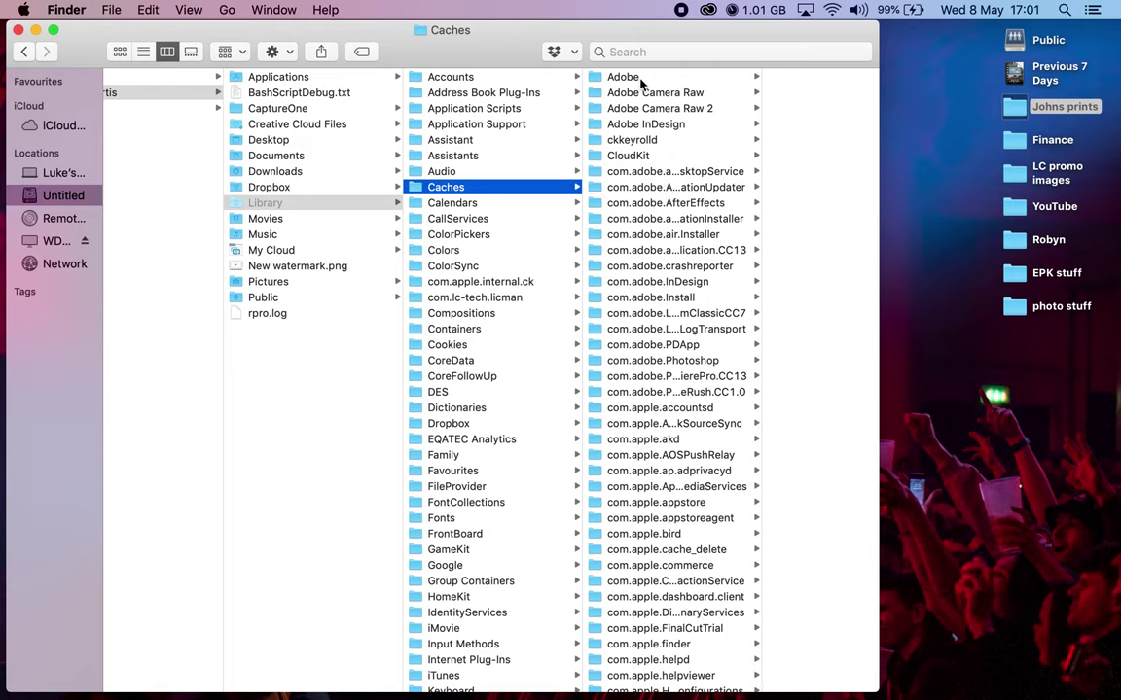
{"action": "left_click", "coordinate": [608, 77]}
{"action": "scroll", "coordinate": [622, 172], "scroll_direction": "down", "scroll_amount": 10}
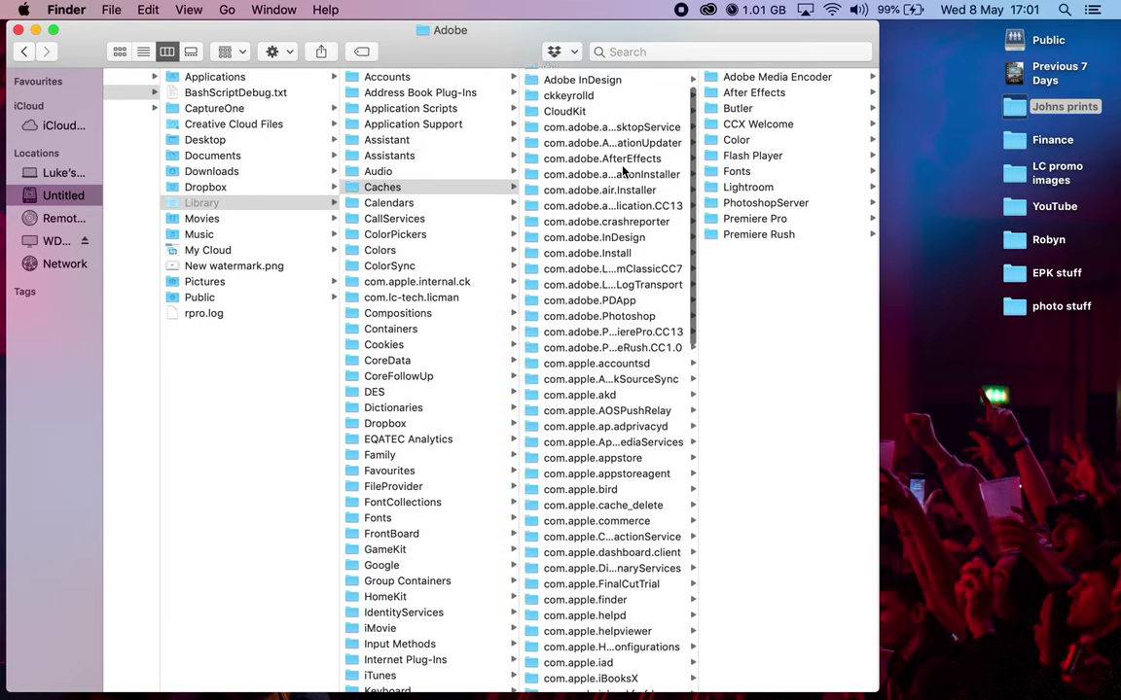
{"action": "scroll", "coordinate": [623, 171], "scroll_direction": "down", "scroll_amount": 15}
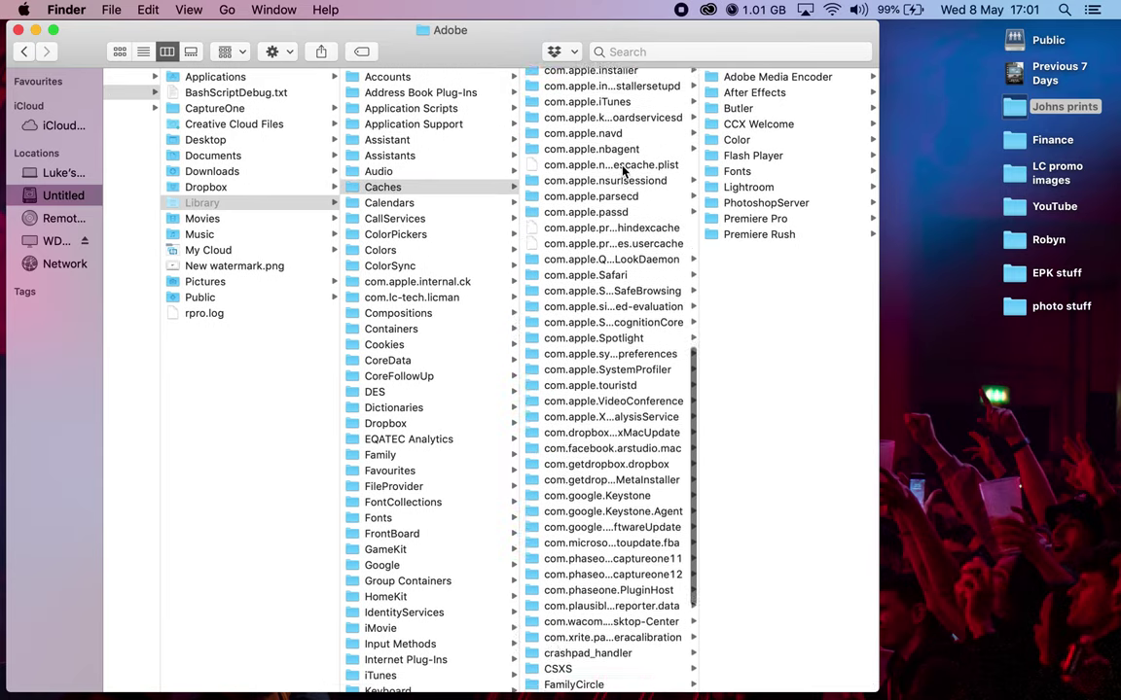
{"action": "scroll", "coordinate": [623, 171], "scroll_direction": "down", "scroll_amount": 3}
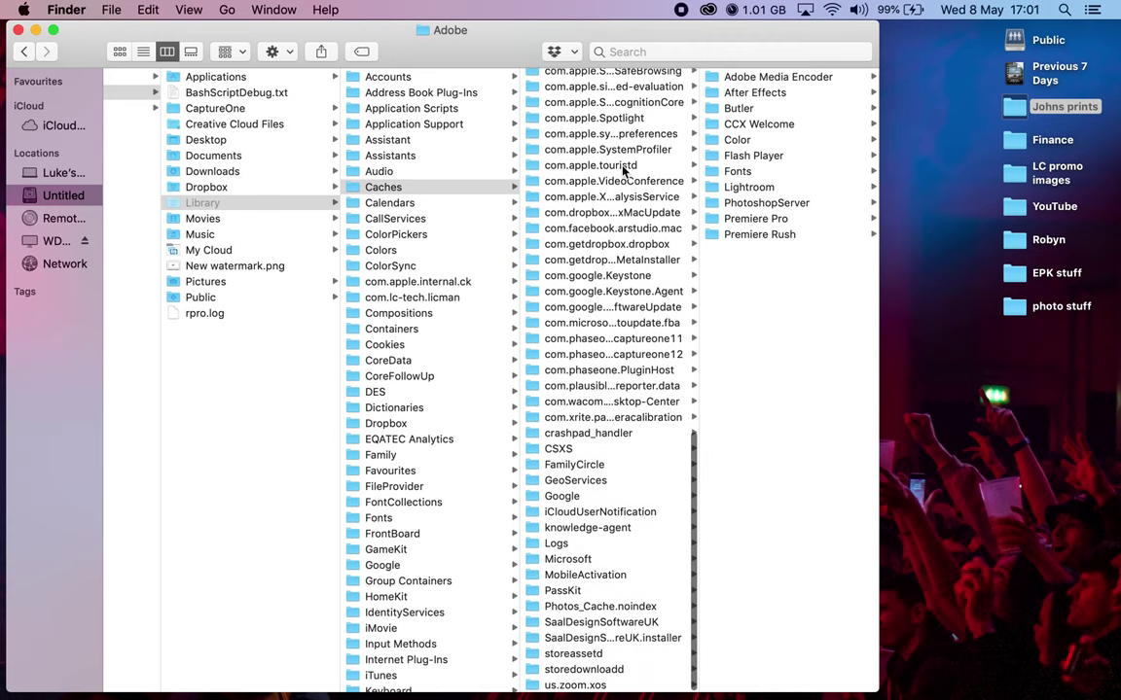
{"action": "scroll", "coordinate": [641, 303], "scroll_direction": "up", "scroll_amount": 7}
{"action": "scroll", "coordinate": [642, 302], "scroll_direction": "up", "scroll_amount": 10}
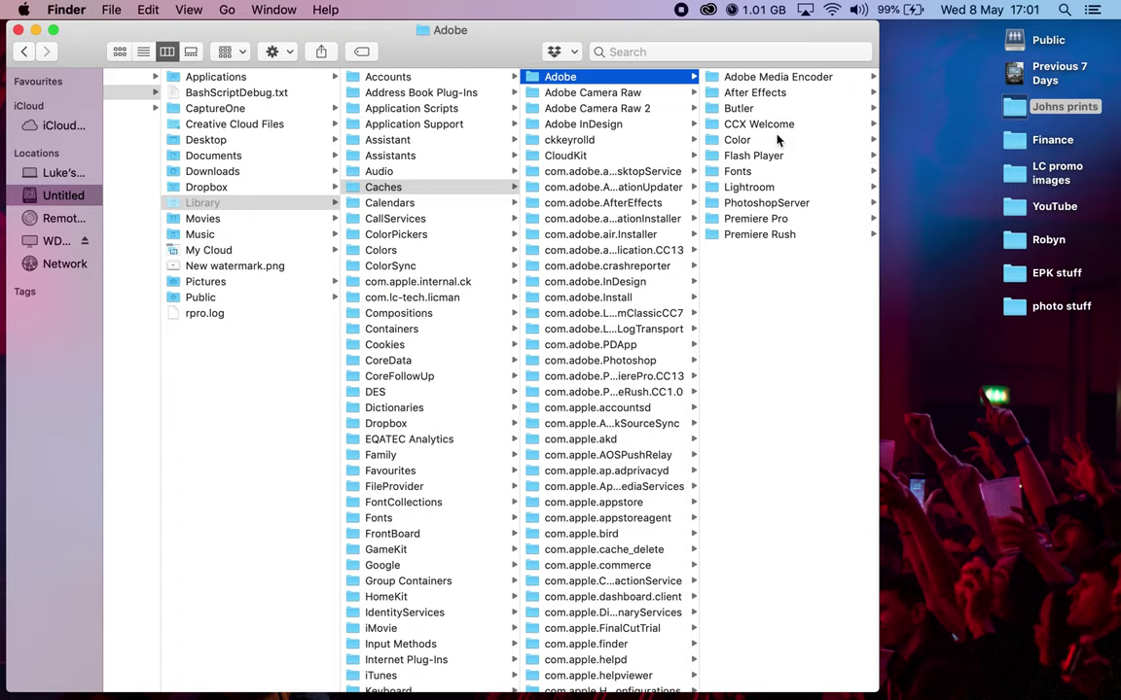
Inspect the contents of the Premiere Rush 1.0 cache folder and the Typesupport folder of Premiere Pro 13.0
{"action": "left_click", "coordinate": [776, 240]}
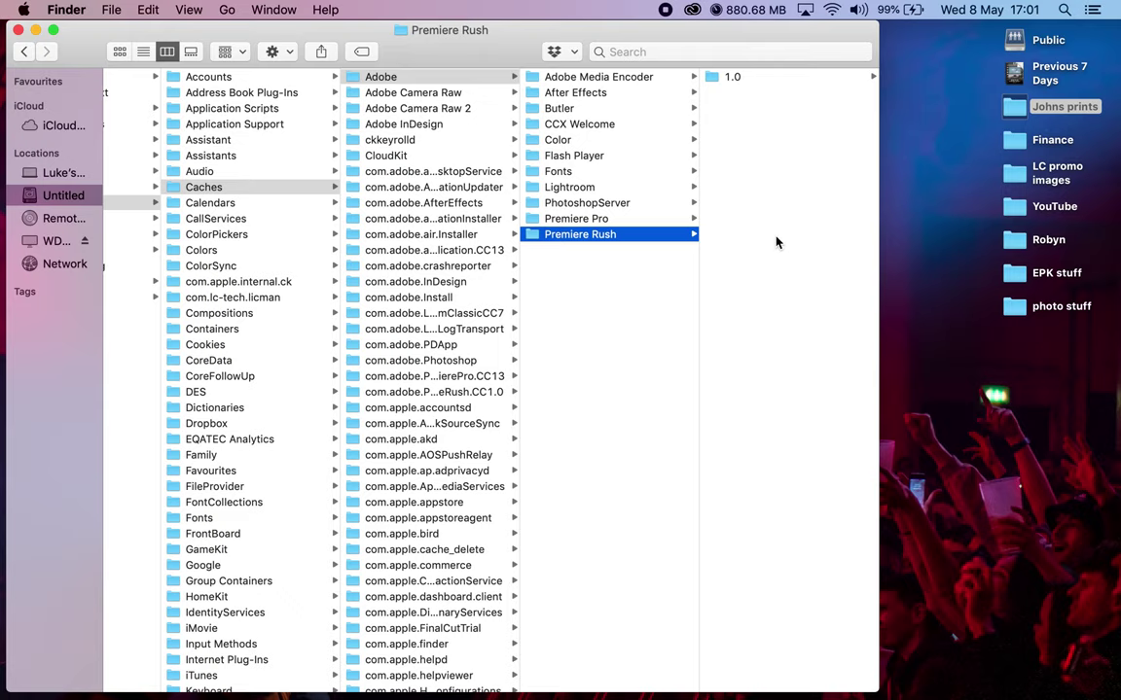
{"action": "left_click", "coordinate": [845, 78]}
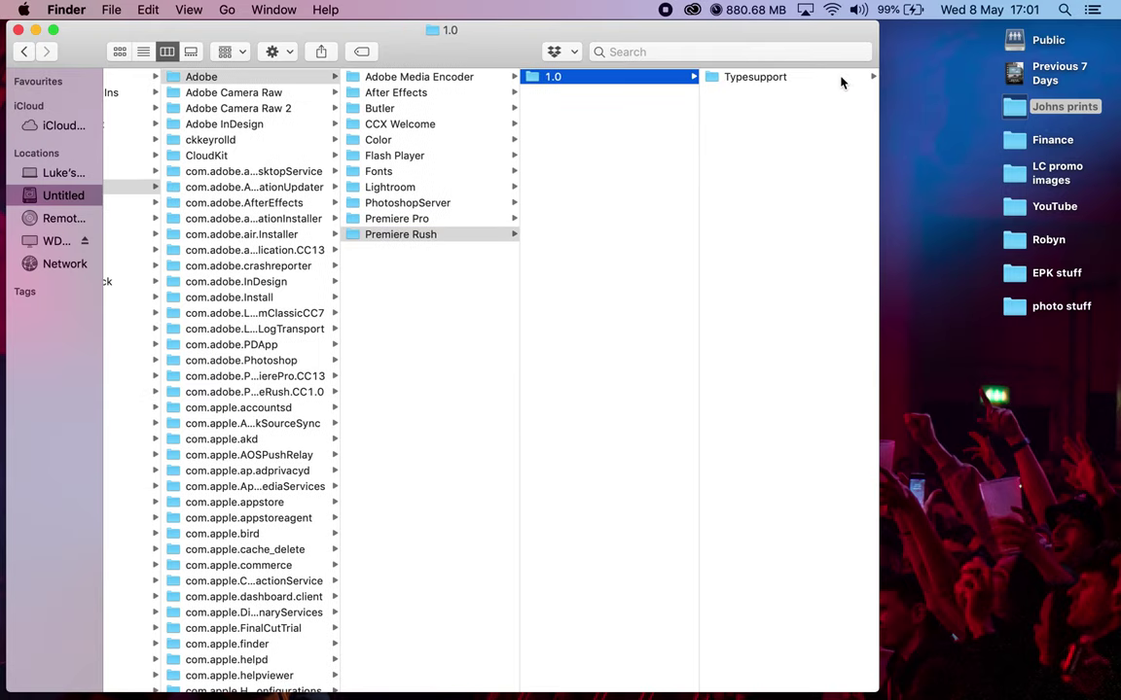
{"action": "left_click", "coordinate": [433, 220]}
{"action": "left_click", "coordinate": [627, 75]}
{"action": "left_click", "coordinate": [765, 76]}
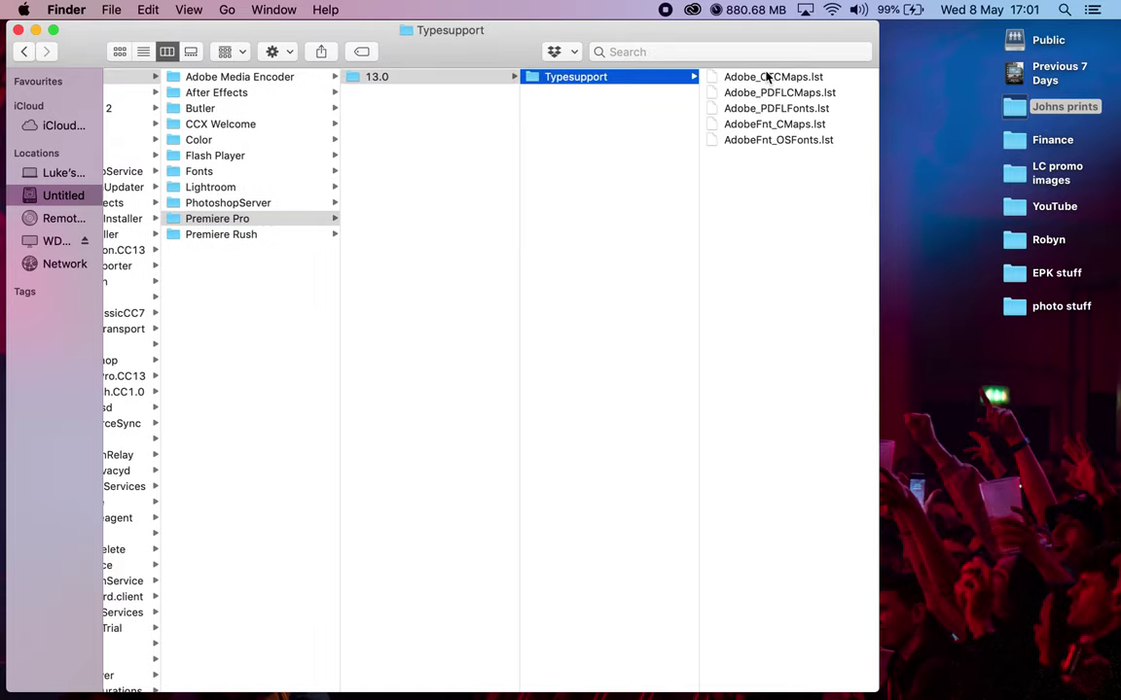
Inspect the PhotoshopServer and Lightroom cache folders and the Disk Cache folders of After Effects 13.0 and 16.0
{"action": "left_click", "coordinate": [239, 203]}
{"action": "left_click", "coordinate": [224, 189]}
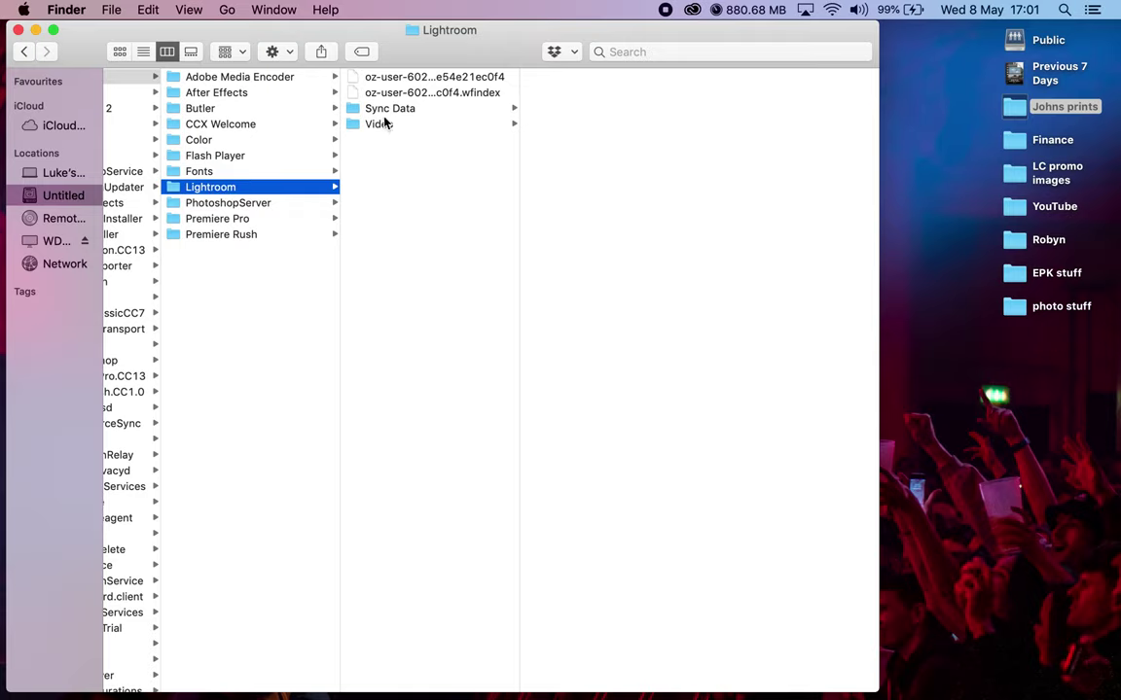
{"action": "scroll", "coordinate": [415, 150], "scroll_direction": "left", "scroll_amount": 1}
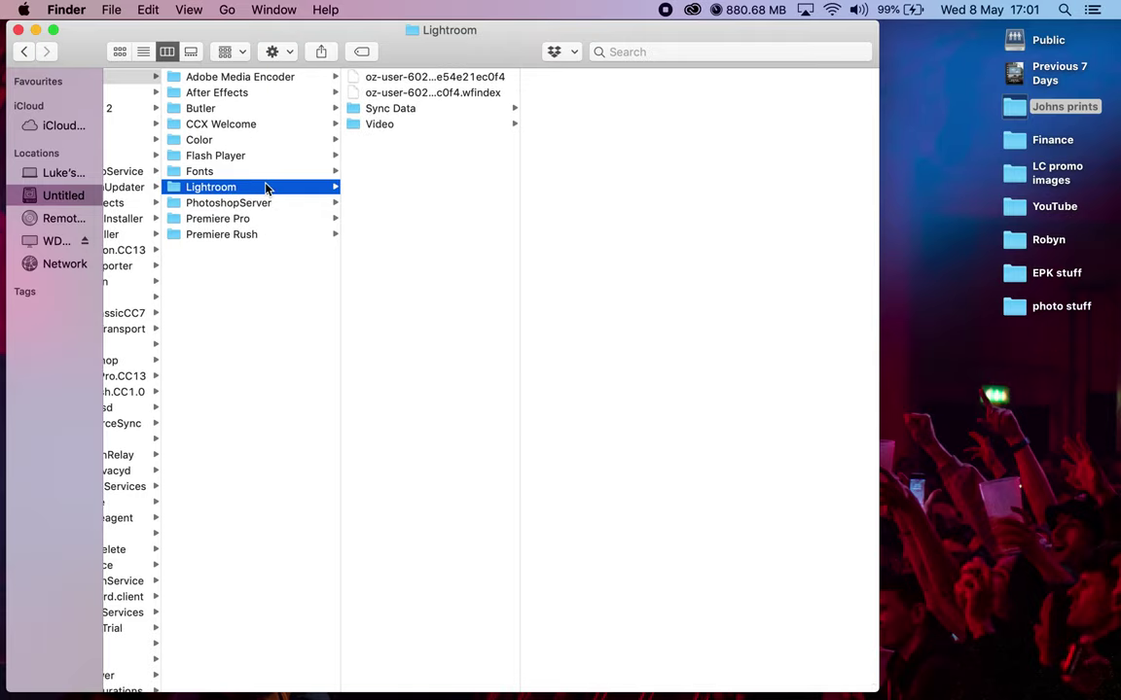
{"action": "left_click", "coordinate": [245, 94]}
{"action": "left_click", "coordinate": [380, 79]}
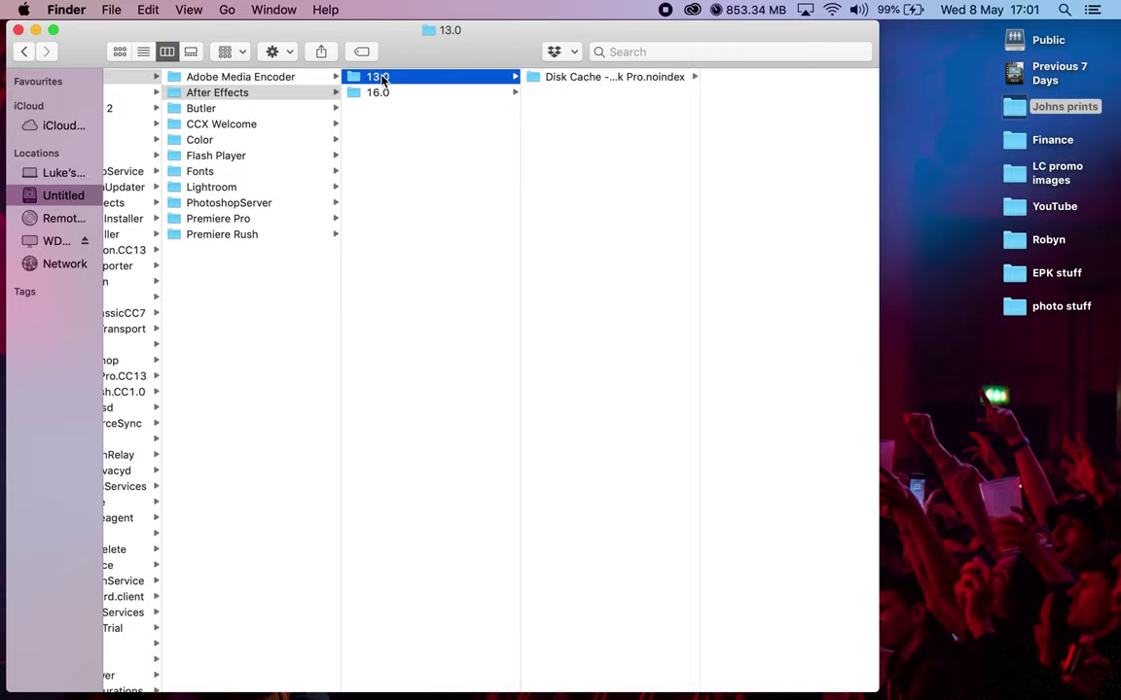
{"action": "left_click", "coordinate": [585, 78]}
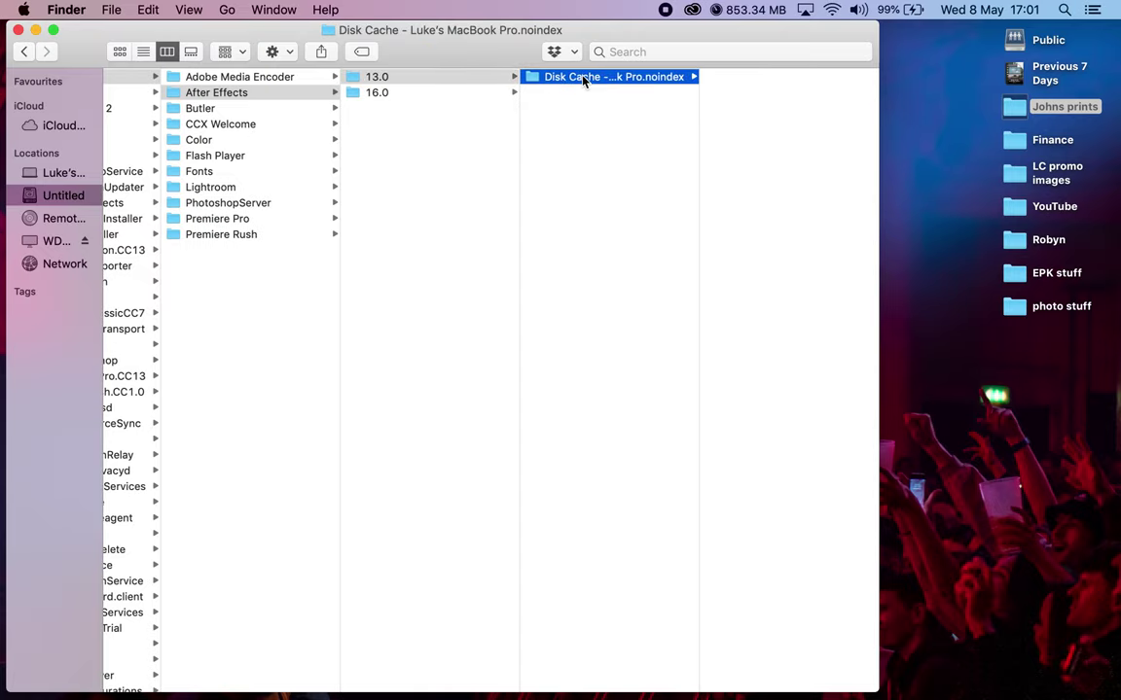
{"action": "left_click", "coordinate": [463, 93]}
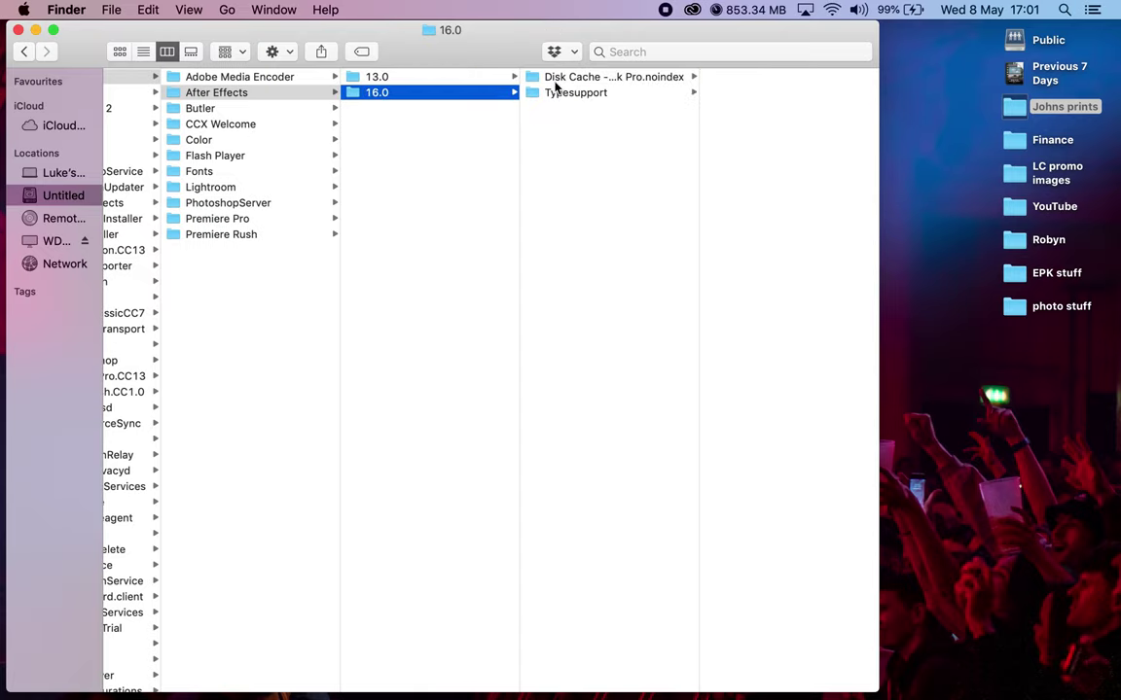
{"action": "left_click", "coordinate": [562, 80]}
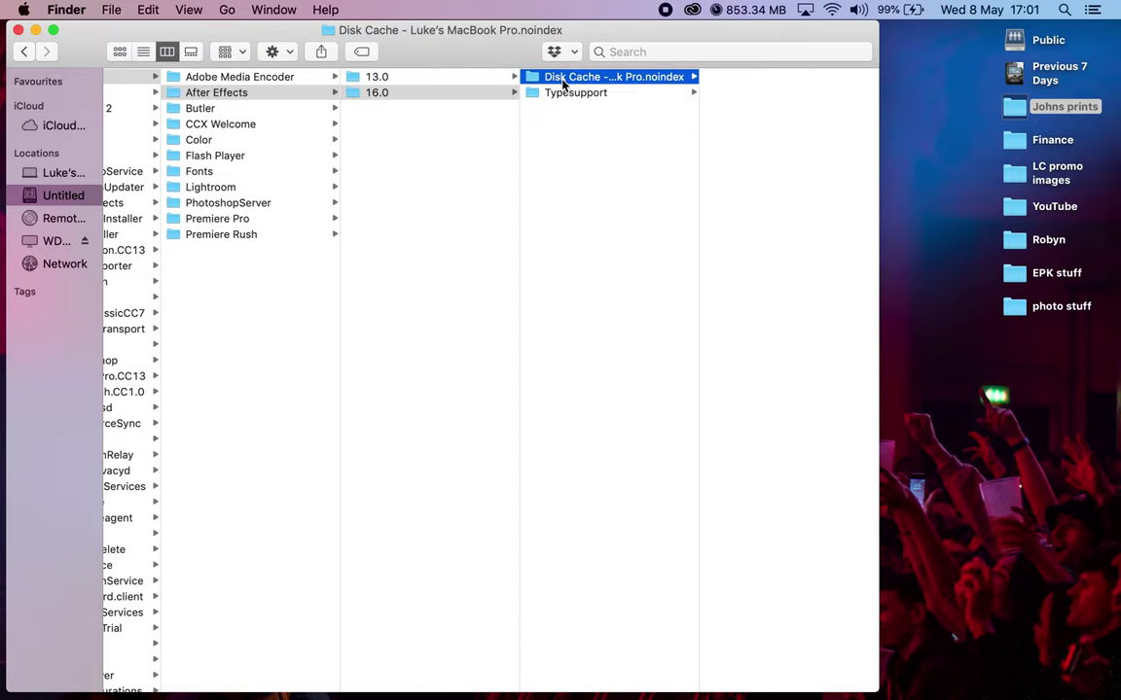
Move all .mcdb files in the Media Cache folder of Lightroom's Video cache to the Trash
{"action": "left_click", "coordinate": [223, 187]}
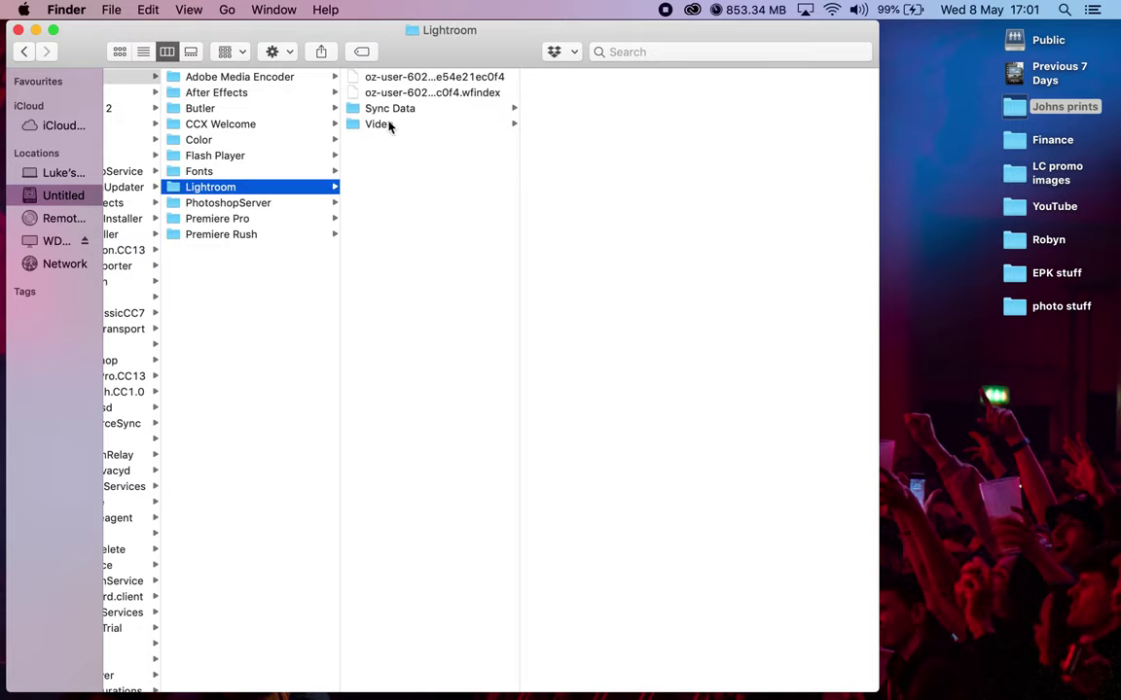
{"action": "left_click", "coordinate": [389, 111]}
{"action": "left_click", "coordinate": [387, 126]}
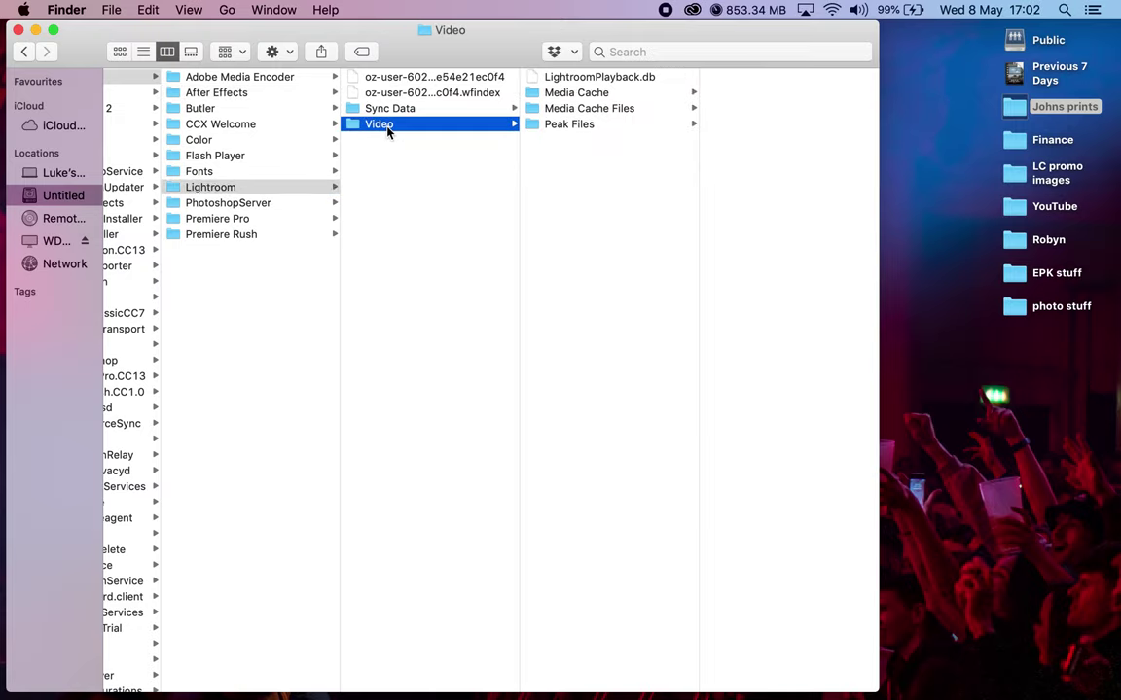
{"action": "left_click", "coordinate": [603, 94]}
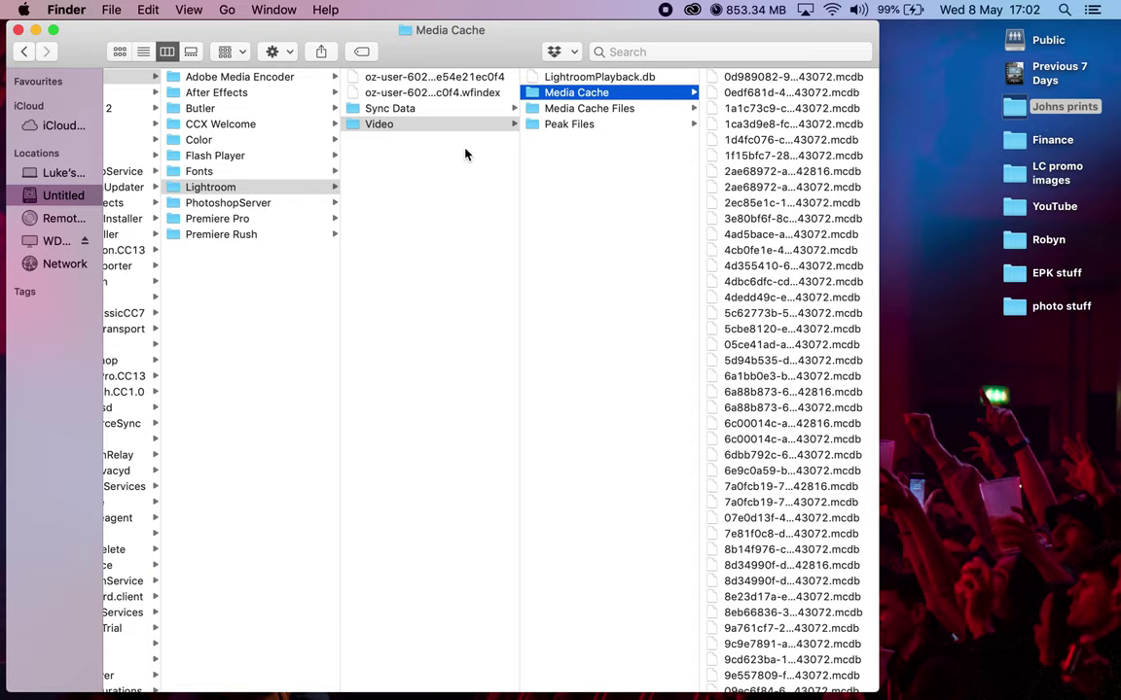
{"action": "left_click", "coordinate": [578, 108]}
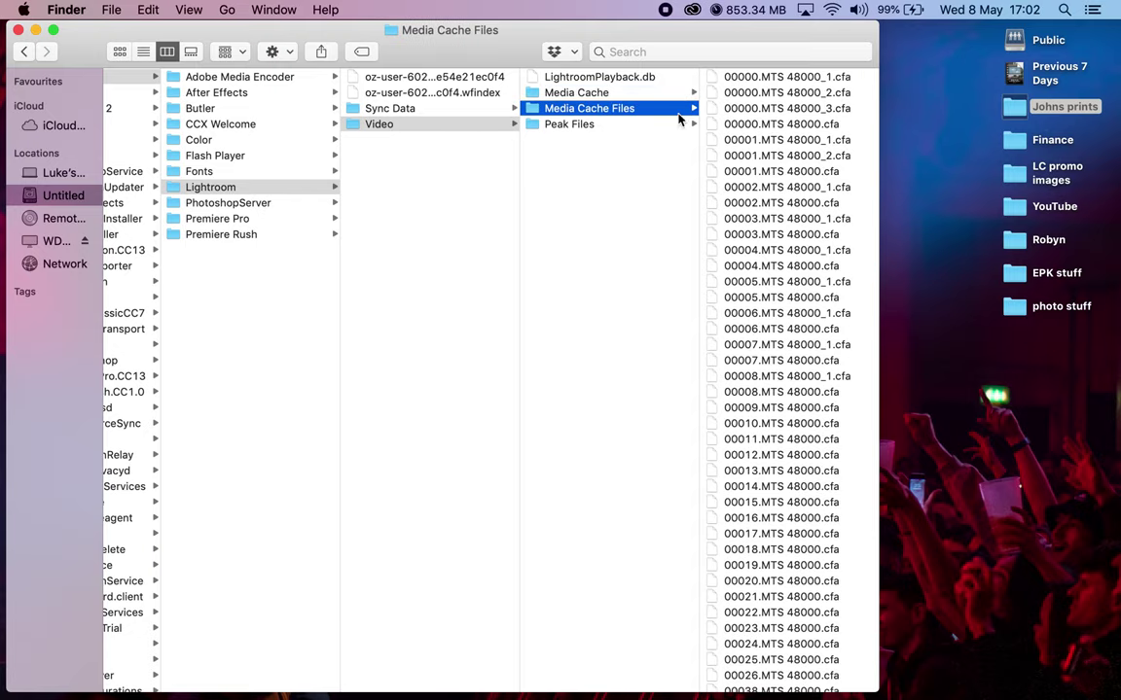
{"action": "left_click", "coordinate": [642, 93]}
{"action": "left_click", "coordinate": [778, 123]}
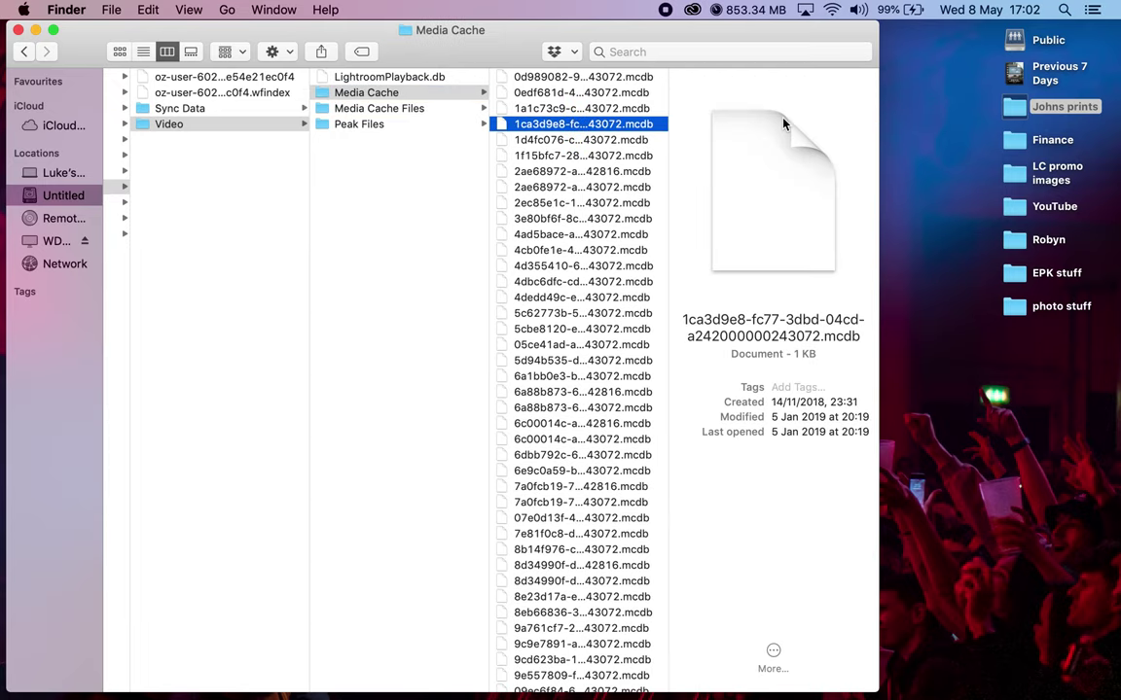
{"action": "key", "text": "super+a"}
{"action": "right_click", "coordinate": [600, 179]}
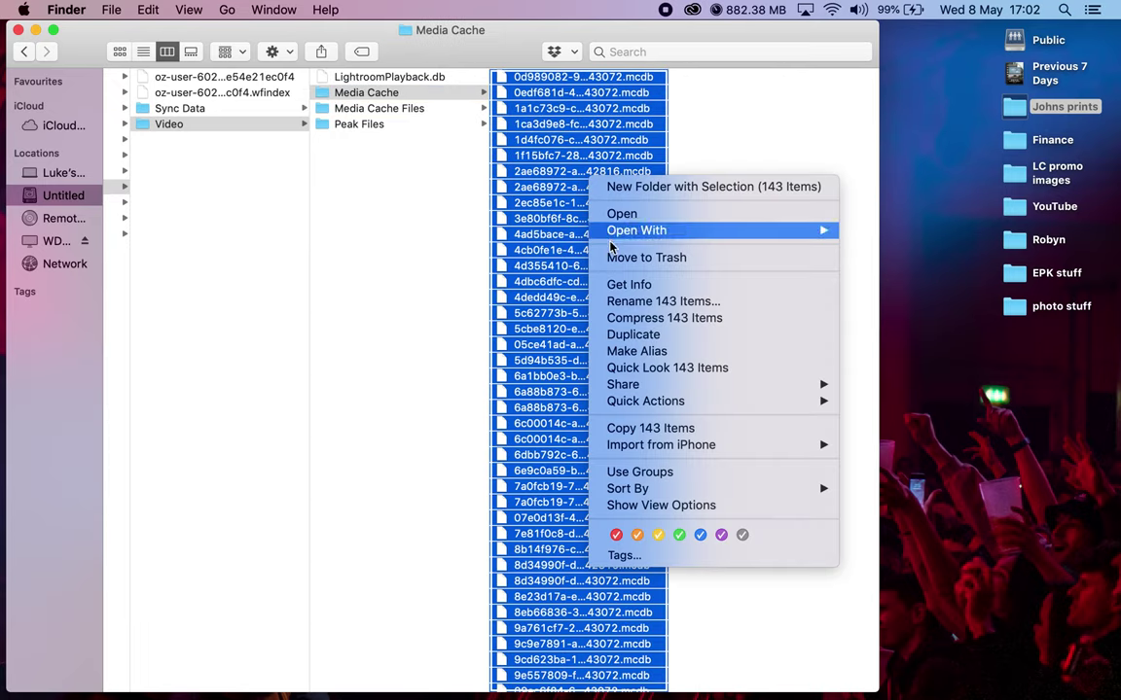
{"action": "left_click", "coordinate": [637, 257]}
Move all files in the Media Cache Files folder of Lightroom's Video cache to the Trash
{"action": "left_click", "coordinate": [379, 109]}
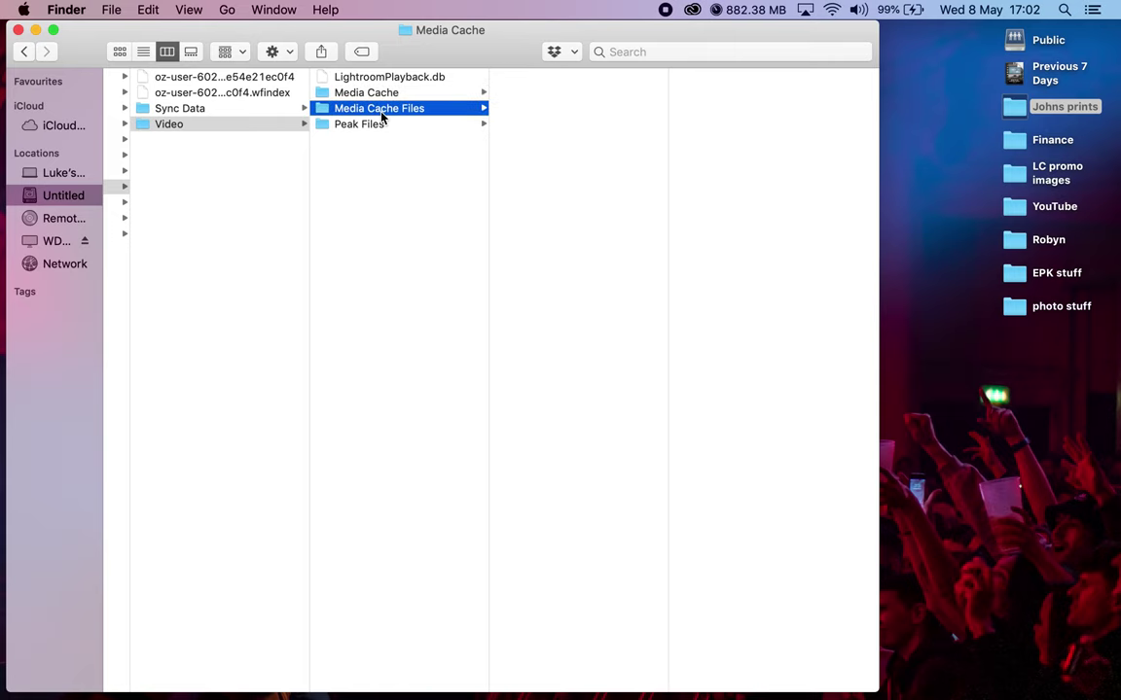
{"action": "left_click", "coordinate": [570, 156]}
{"action": "key", "text": "super+a"}
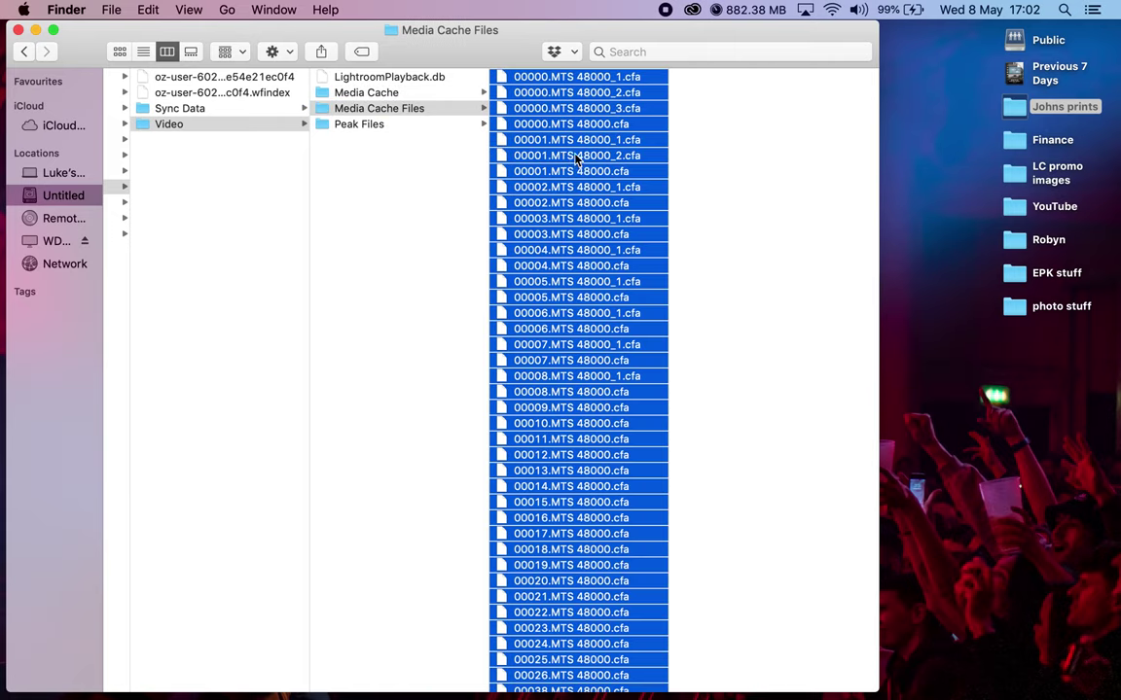
{"action": "right_click", "coordinate": [530, 168]}
{"action": "left_click", "coordinate": [540, 241]}
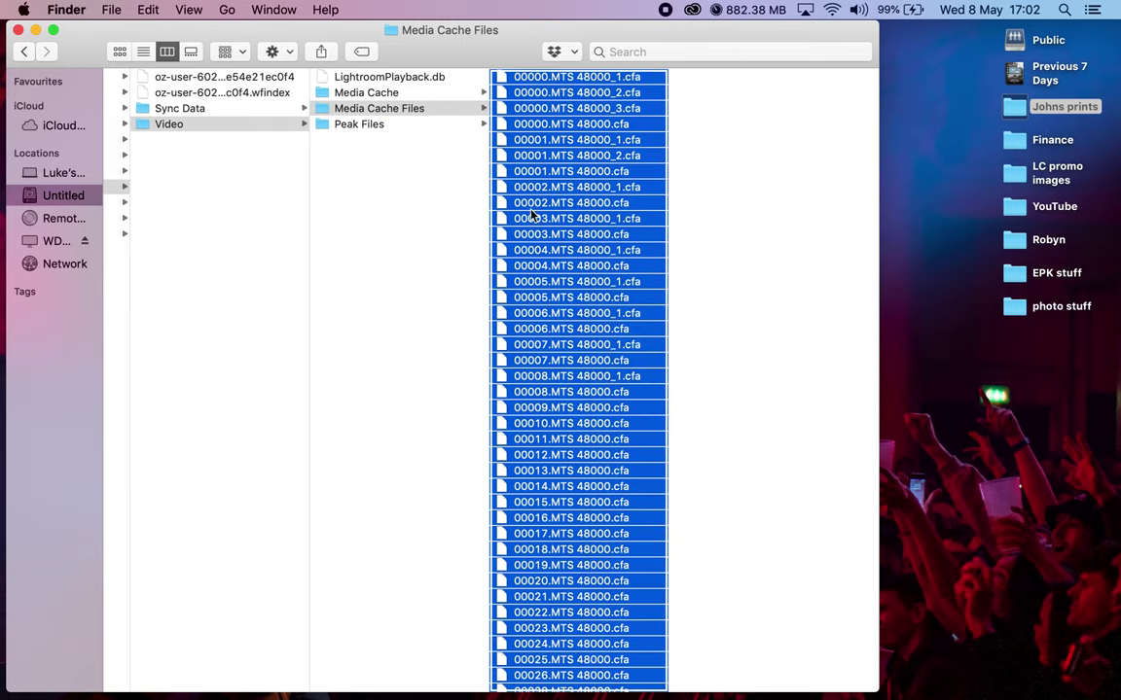
Return to the Caches folder and inspect the en_GB folder of Adobe InDesign Version 14.0
{"action": "scroll", "coordinate": [244, 208], "scroll_direction": "left", "scroll_amount": 2}
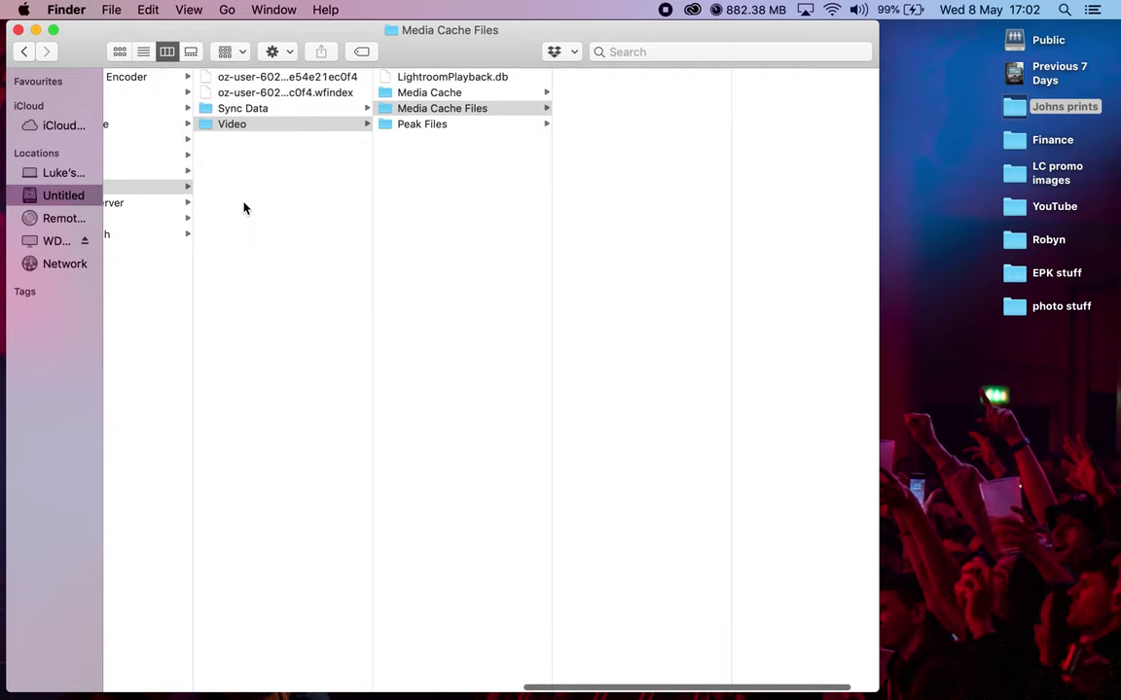
{"action": "scroll", "coordinate": [244, 208], "scroll_direction": "left", "scroll_amount": 5}
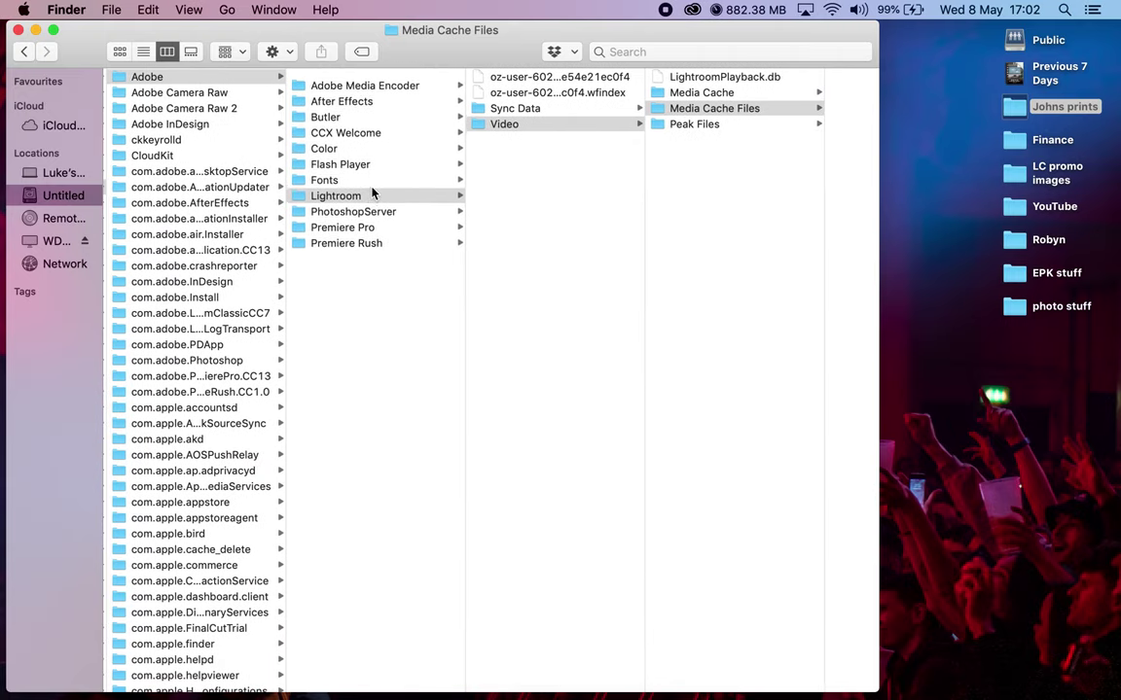
{"action": "scroll", "coordinate": [208, 81], "scroll_direction": "up", "scroll_amount": 2}
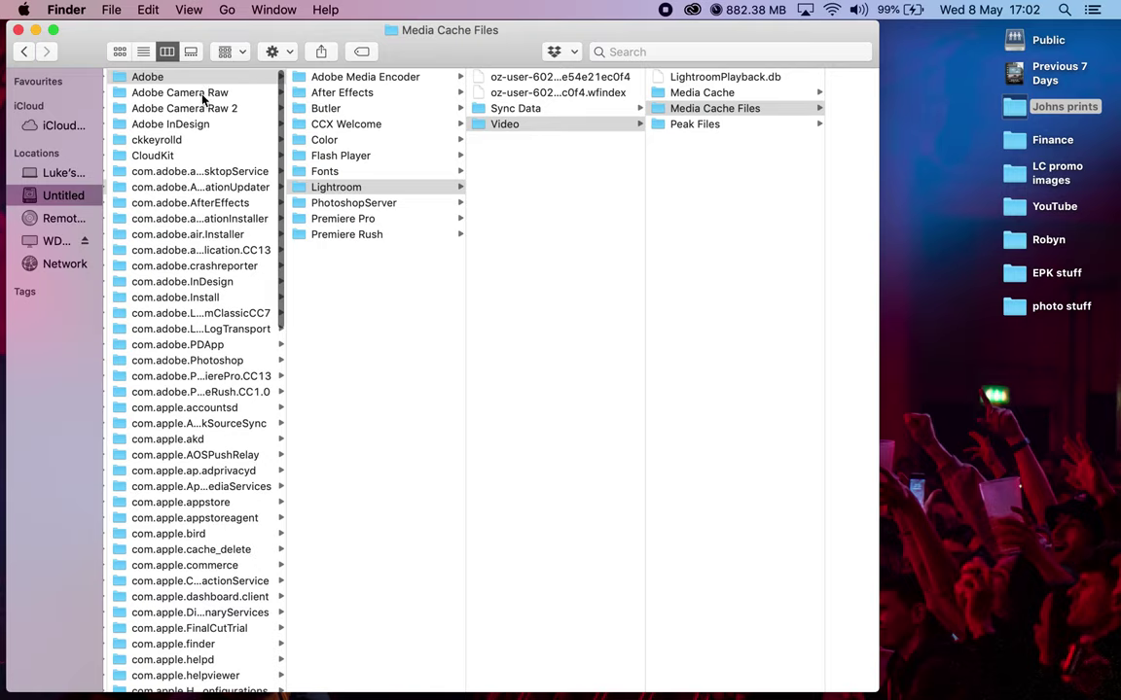
{"action": "left_click", "coordinate": [202, 127]}
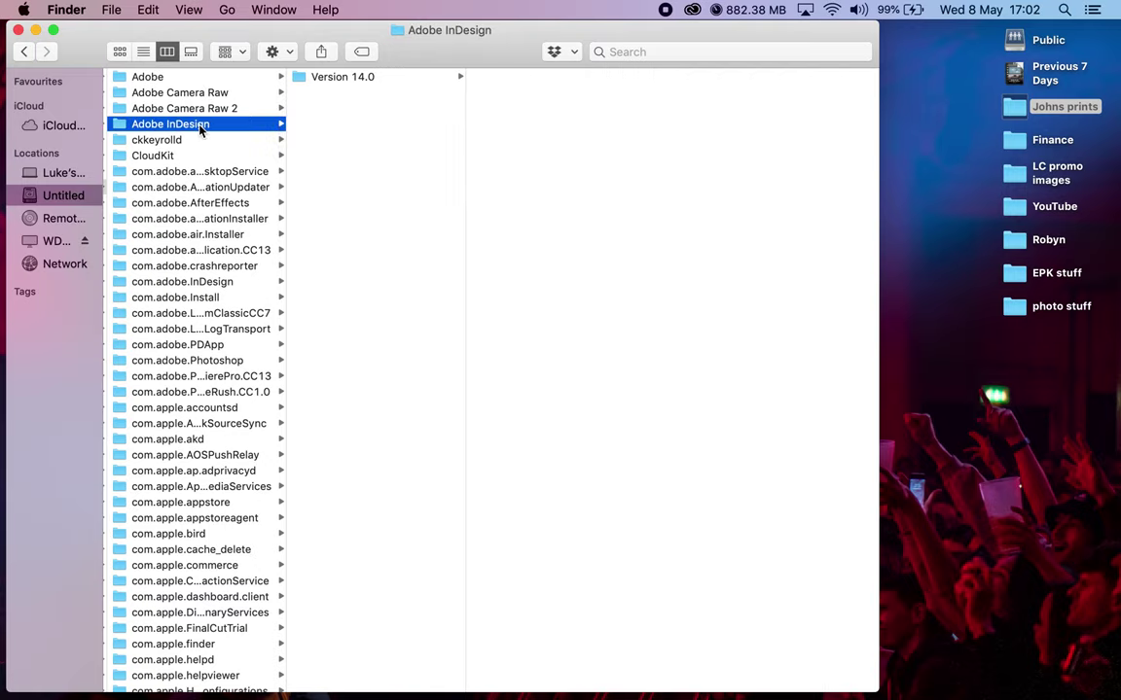
{"action": "left_click", "coordinate": [342, 78]}
{"action": "left_click", "coordinate": [528, 93]}
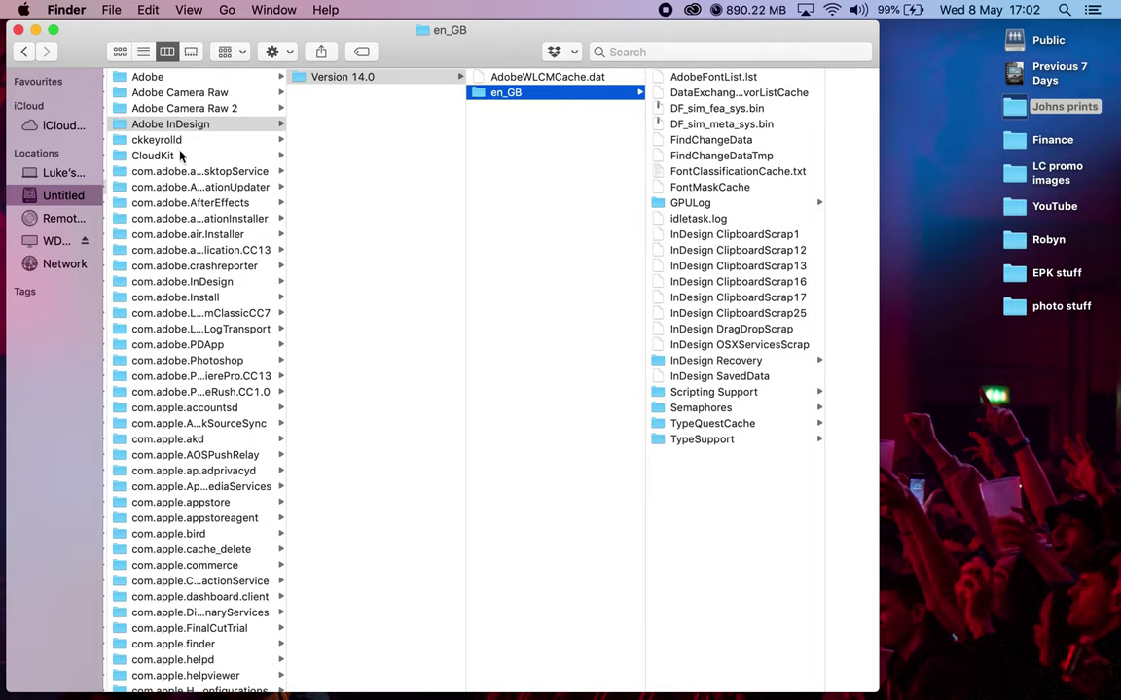
Check the two Adobe Camera Raw cache folders and move all .dat files in the Adobe Camera Raw folder to the Trash
{"action": "scroll", "coordinate": [190, 170], "scroll_direction": "up", "scroll_amount": 2}
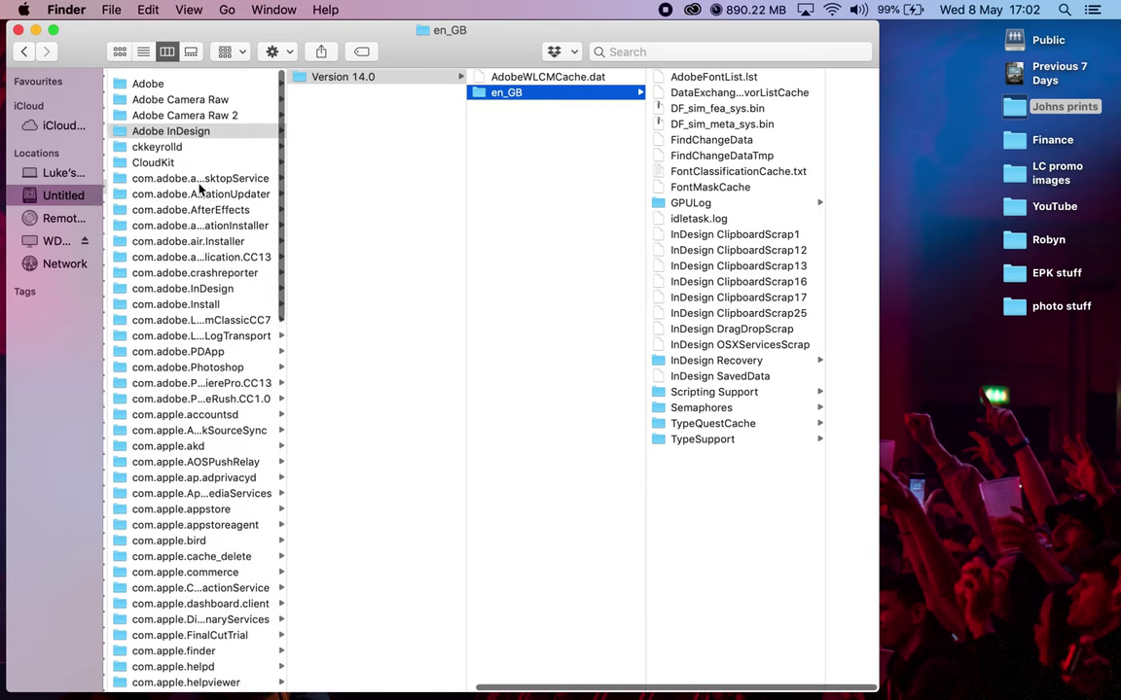
{"action": "left_click", "coordinate": [180, 93]}
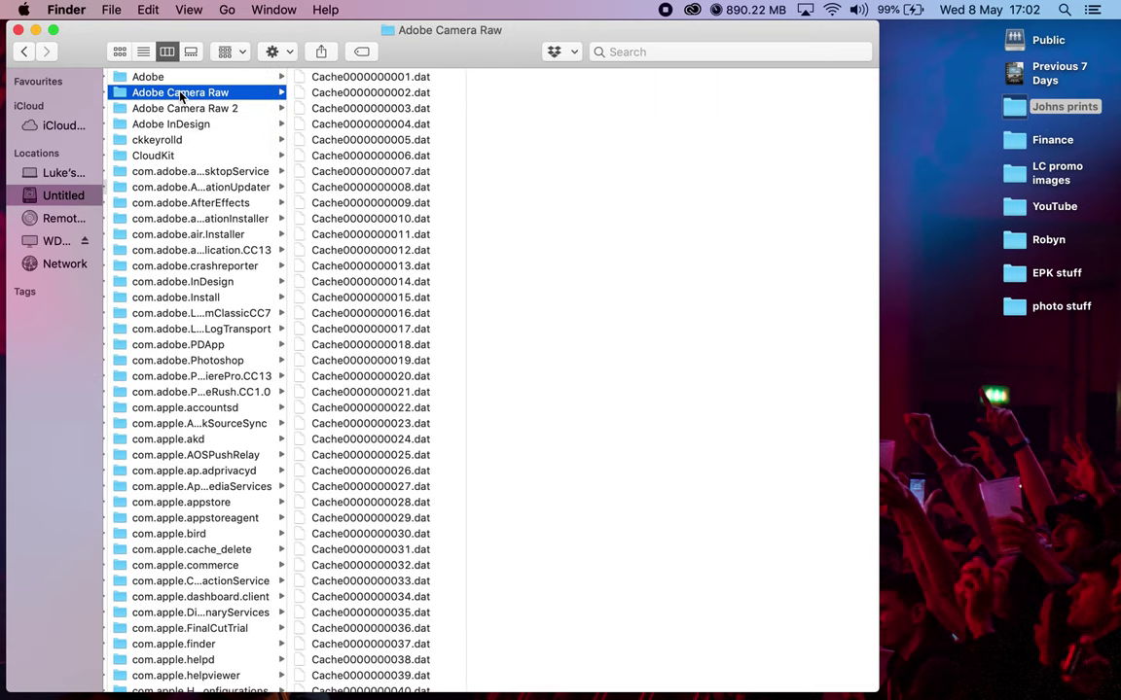
{"action": "left_click", "coordinate": [187, 109]}
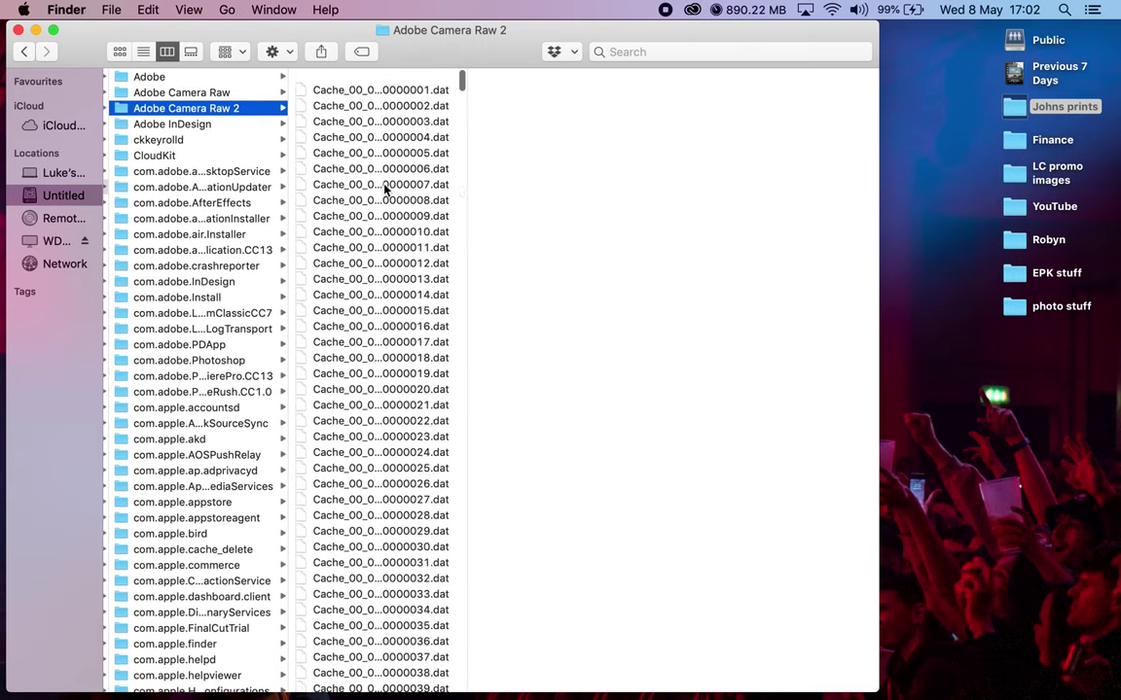
{"action": "left_click", "coordinate": [208, 95]}
{"action": "left_click", "coordinate": [319, 111]}
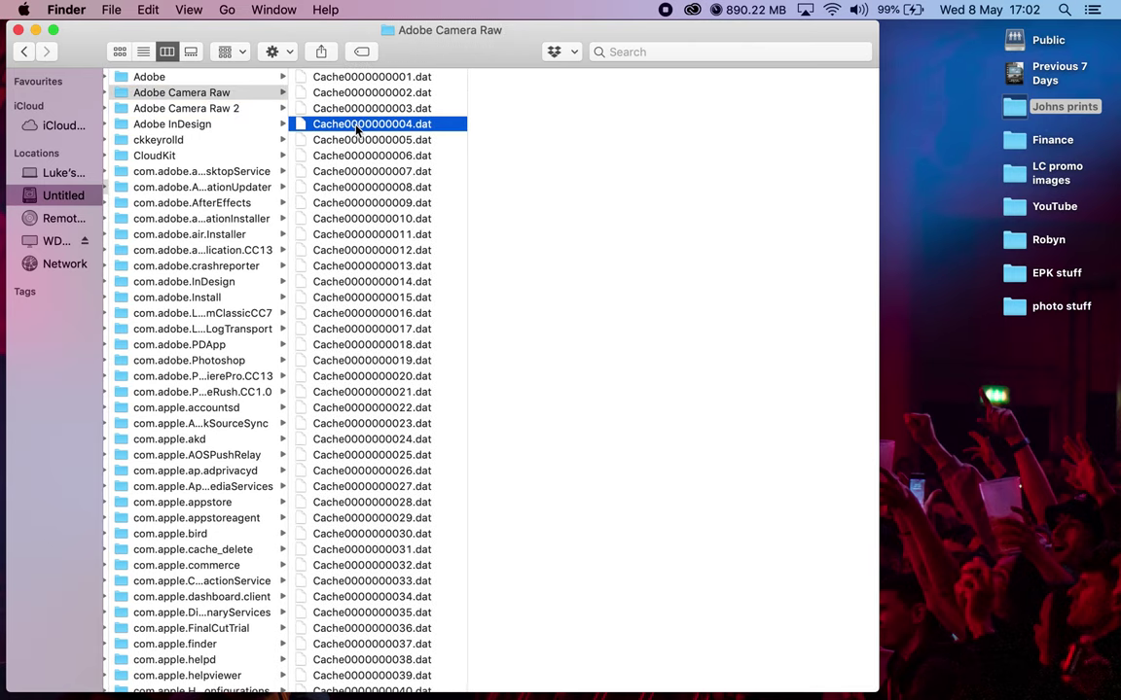
{"action": "key", "text": "super+a"}
{"action": "right_click", "coordinate": [371, 200]}
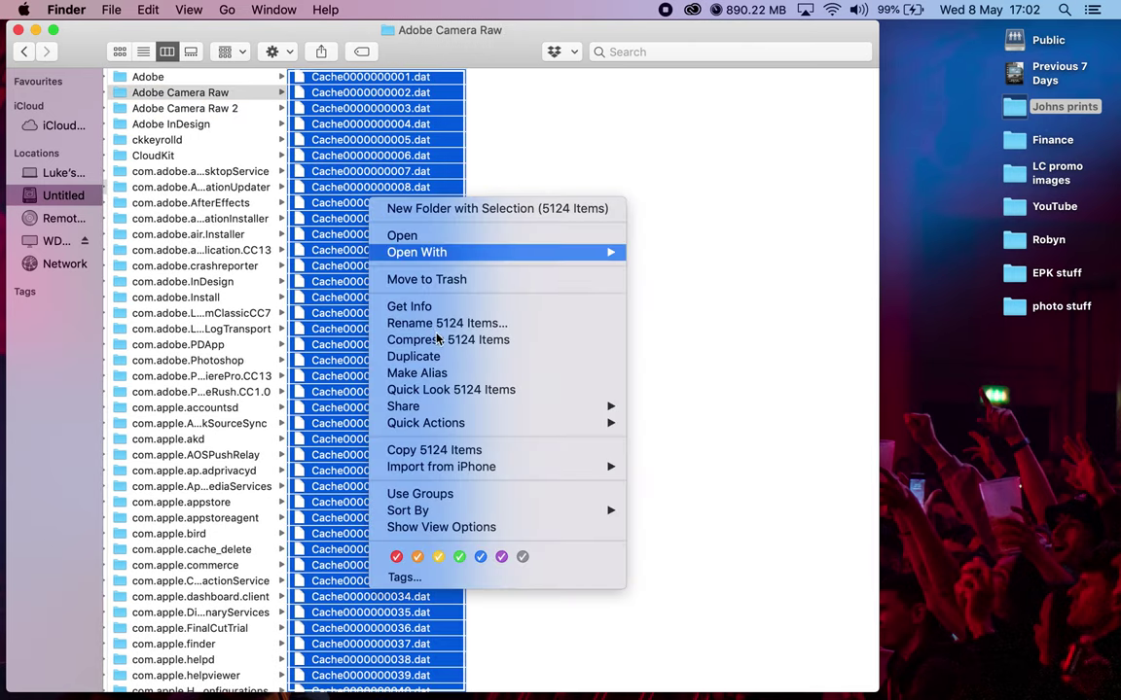
{"action": "left_click", "coordinate": [428, 282]}
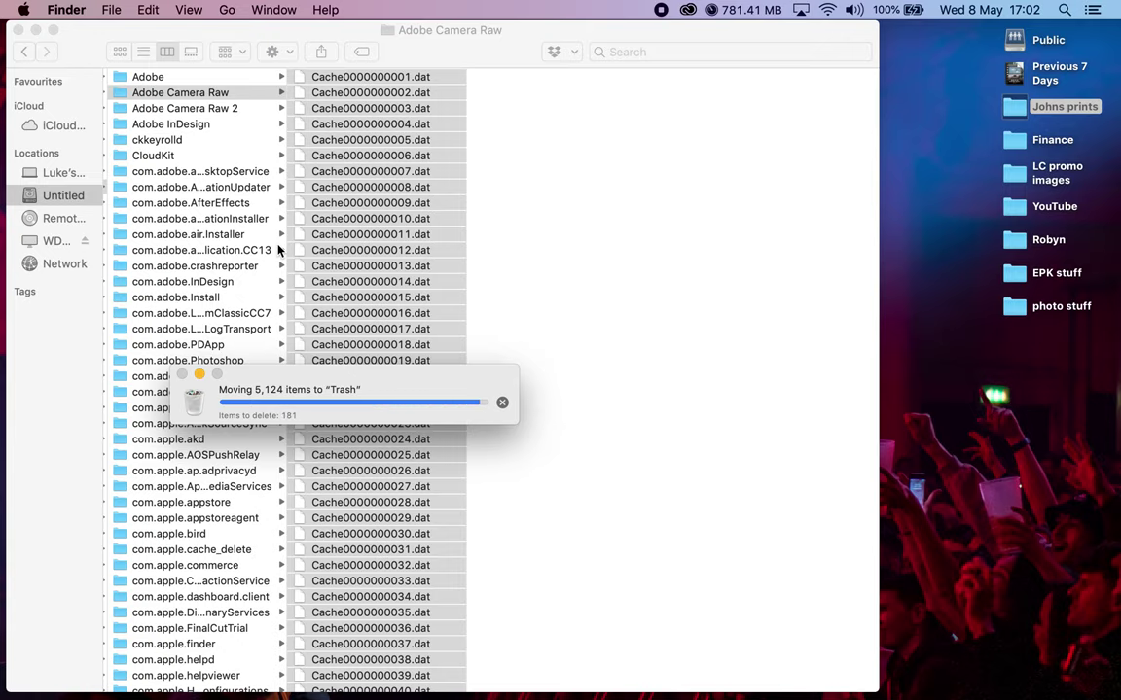
Move all .dat cache files in the Adobe Camera Raw 2 folder to the Trash
{"action": "left_click", "coordinate": [194, 110]}
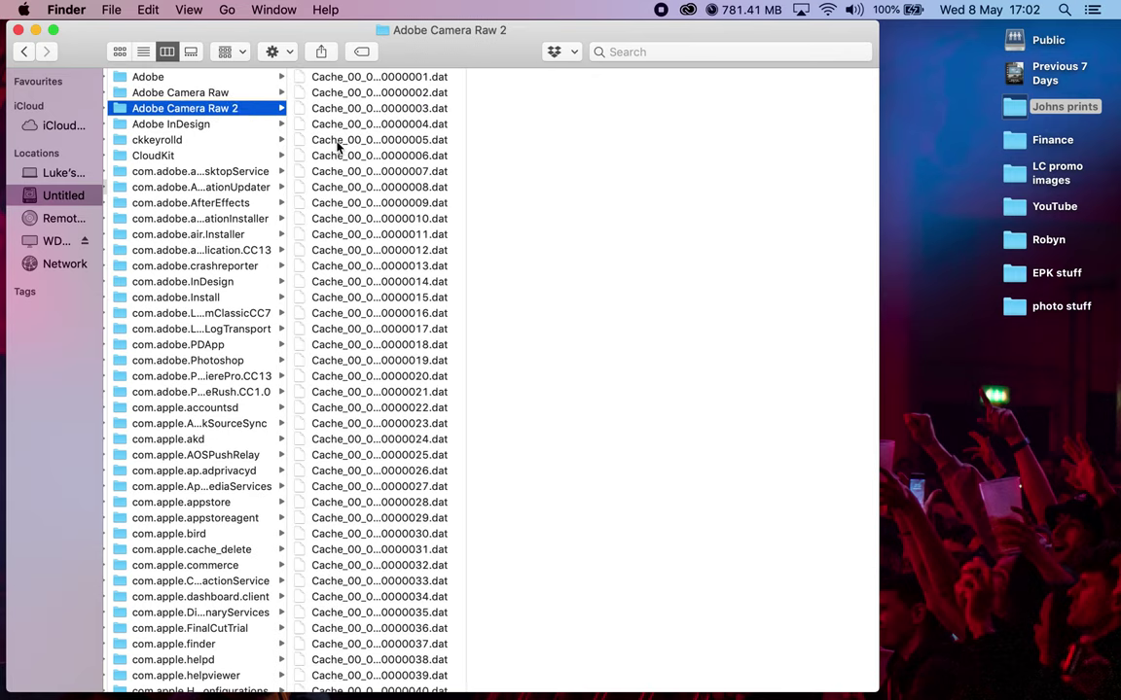
{"action": "left_click", "coordinate": [339, 144]}
{"action": "key", "text": "super+a"}
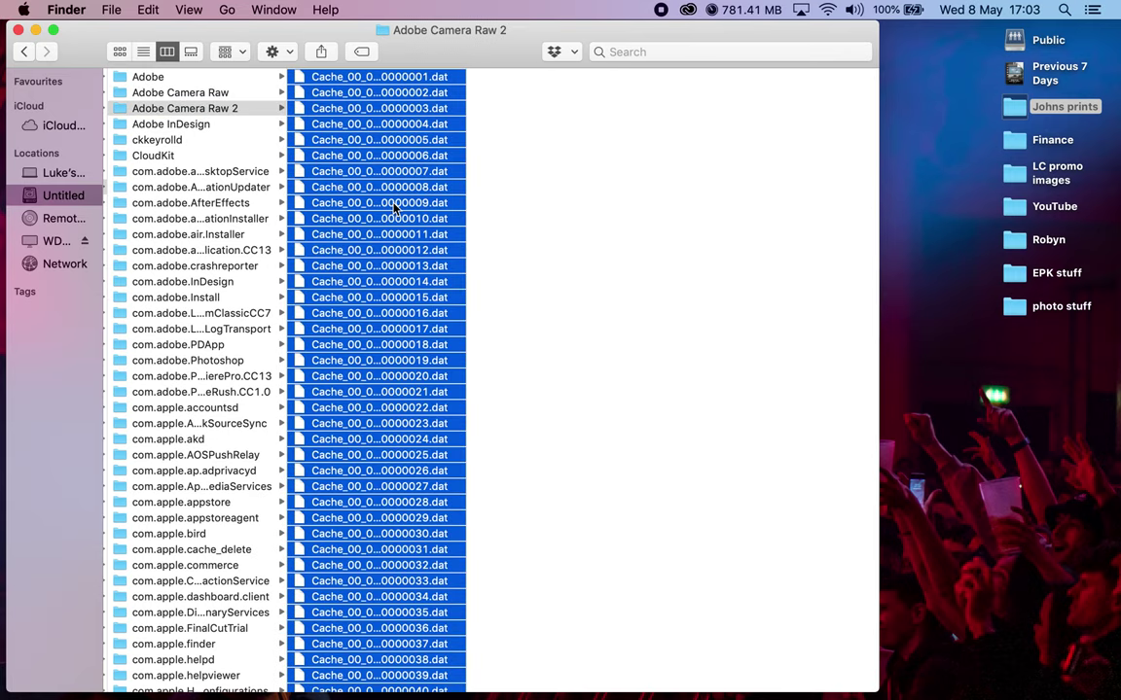
{"action": "right_click", "coordinate": [395, 202]}
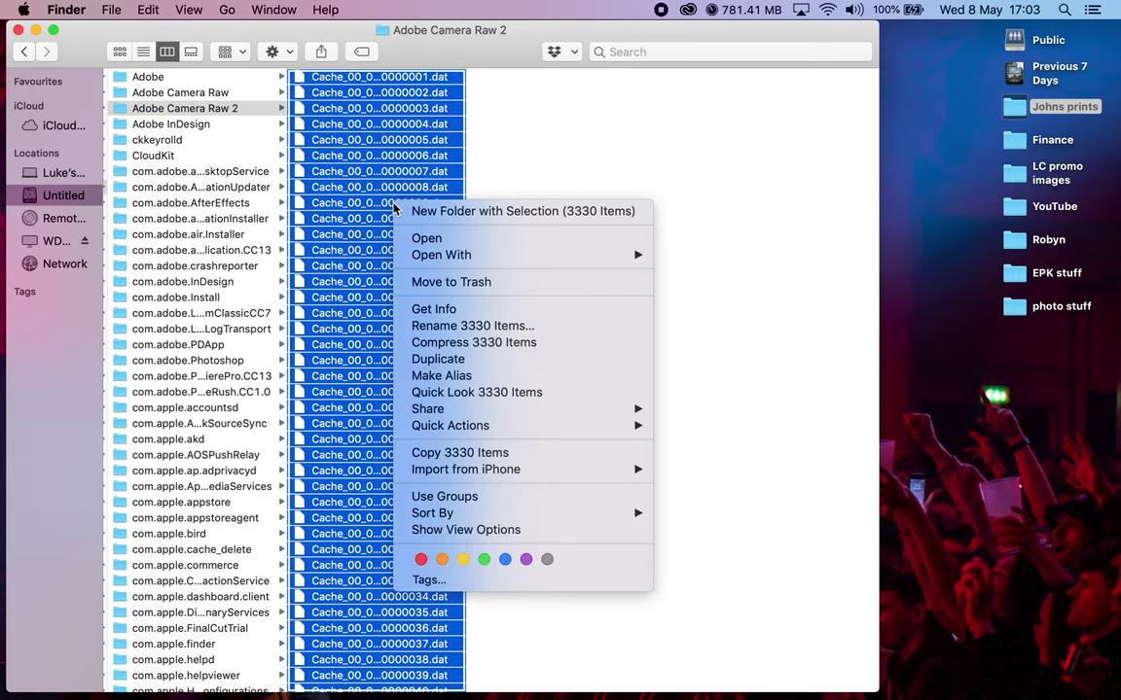
{"action": "left_click", "coordinate": [450, 282]}
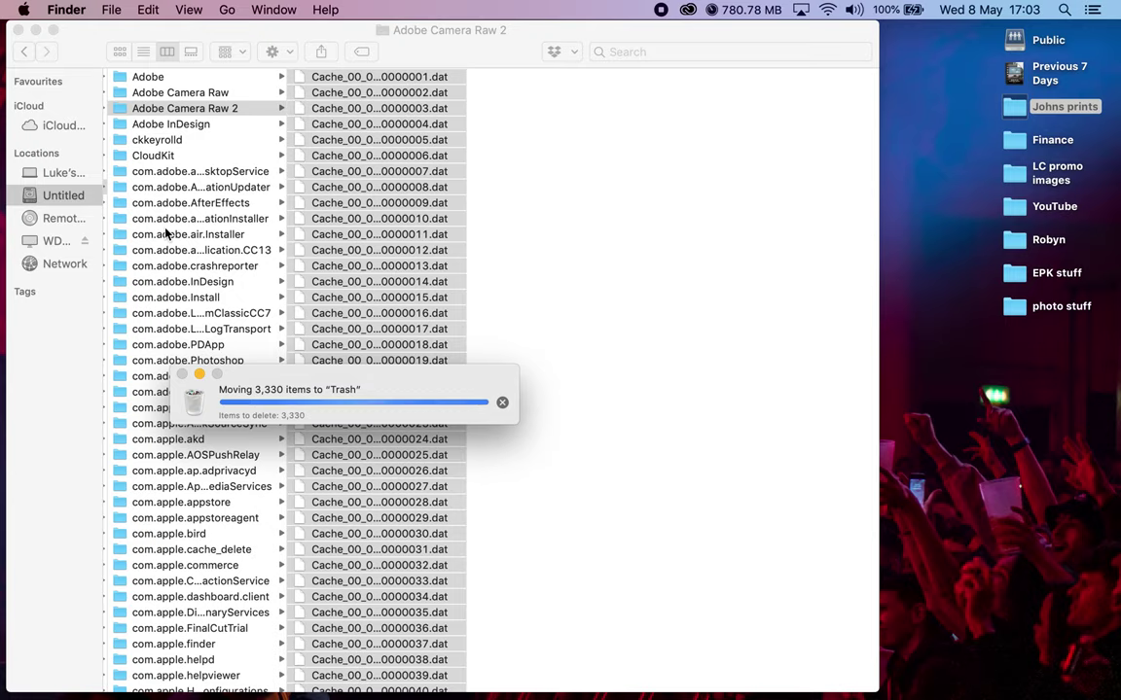
Close the file browser window and permanently empty the Trash
{"action": "left_click", "coordinate": [18, 30]}
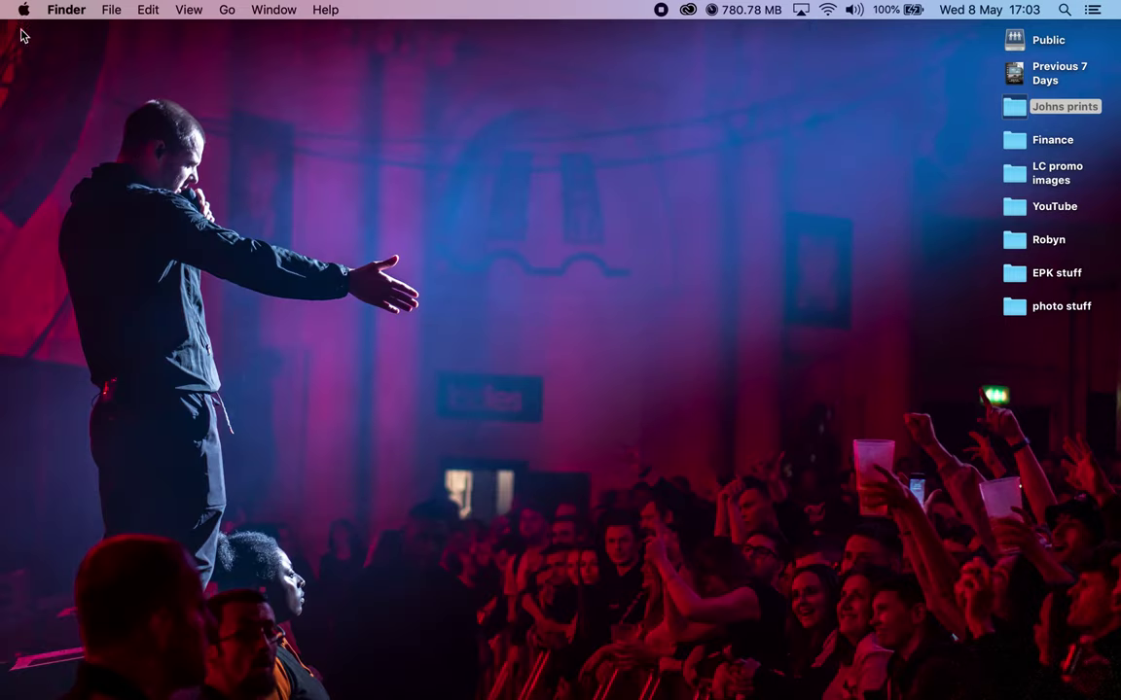
{"action": "mouse_move", "coordinate": [1076, 685]}
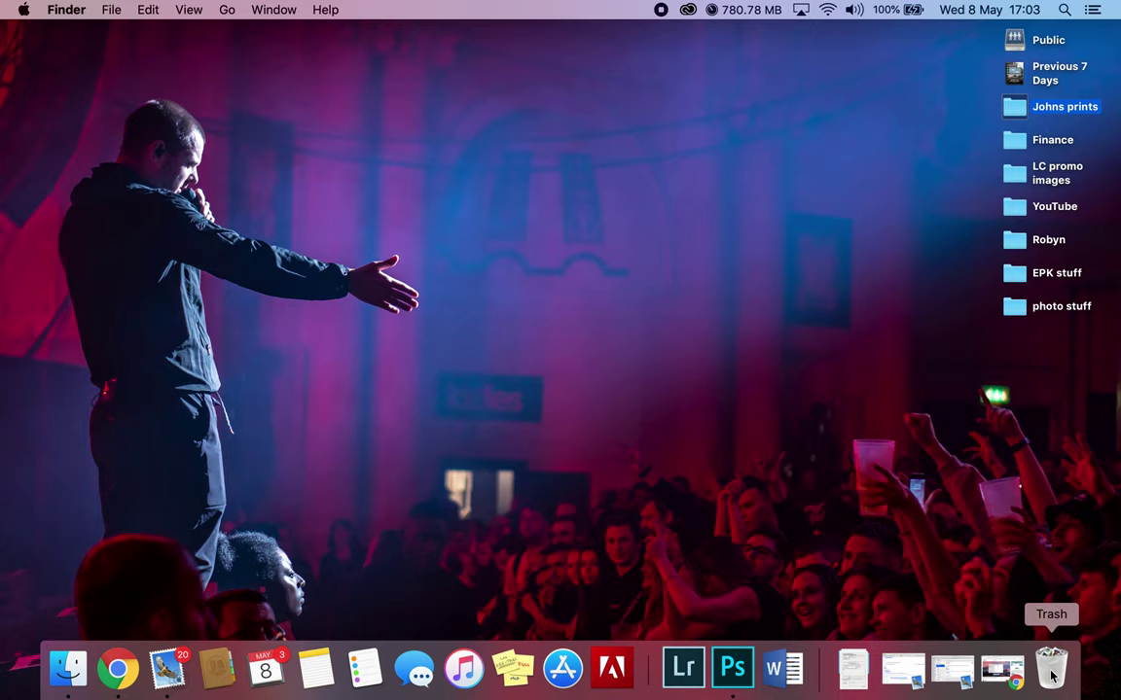
{"action": "right_click", "coordinate": [1070, 680]}
{"action": "left_click", "coordinate": [1058, 609]}
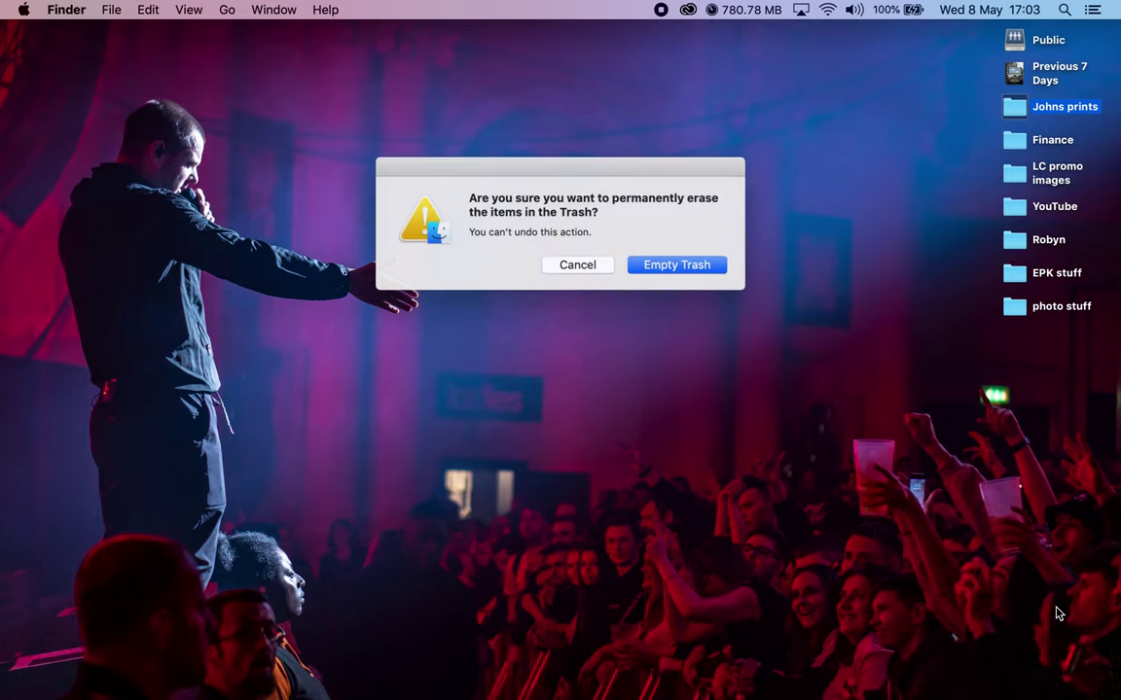
{"action": "left_click", "coordinate": [678, 264]}
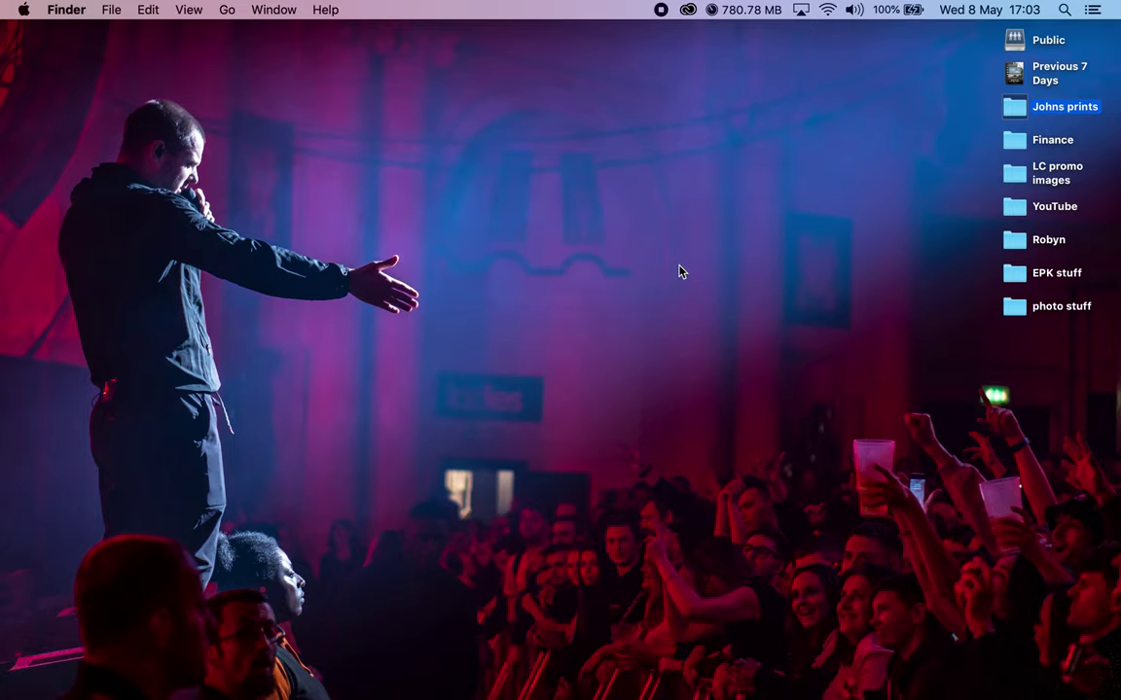